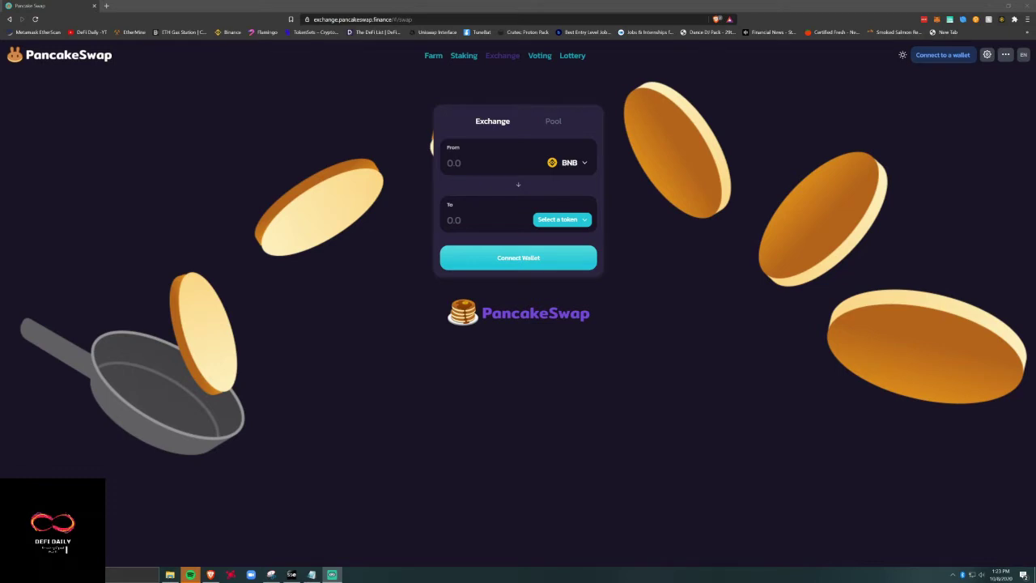
Check that the wallet holds 0.098 BNB, then go to the Farms page
left_click(1000, 22)
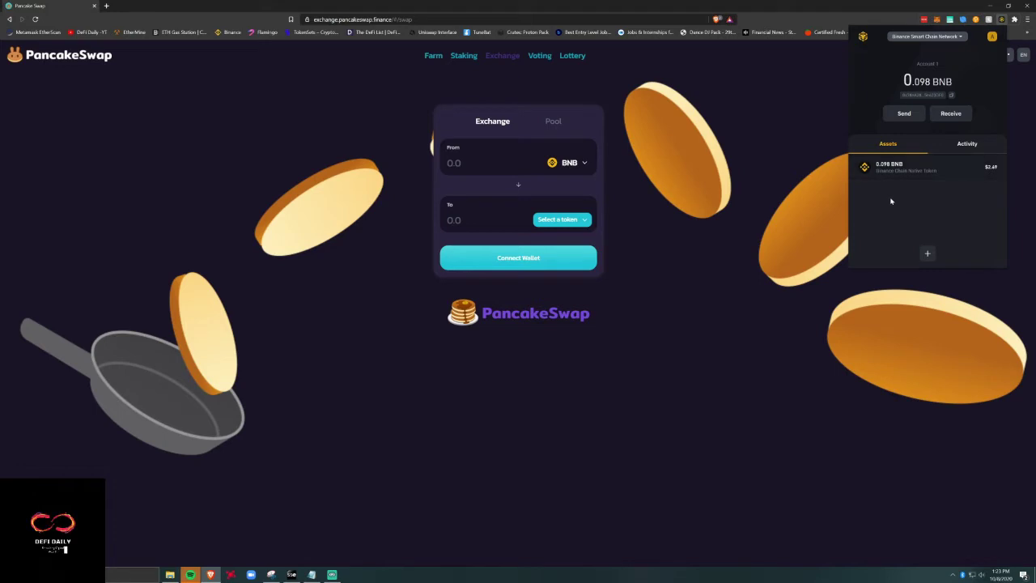
left_click(724, 165)
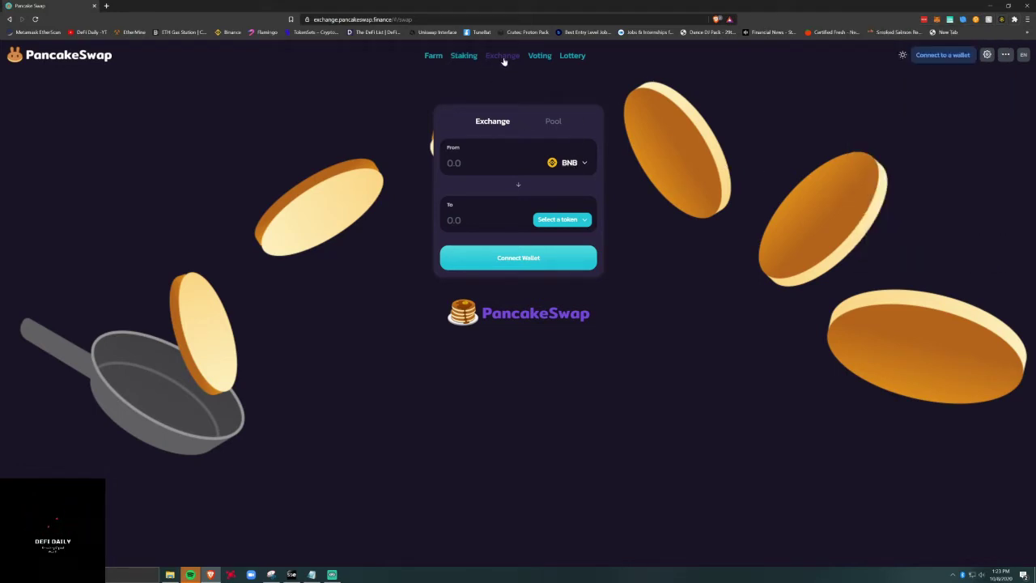
left_click(434, 55)
Highlight the CAKE-BNB FLIP farm and open the Exchange page in a new tab
left_click(393, 244)
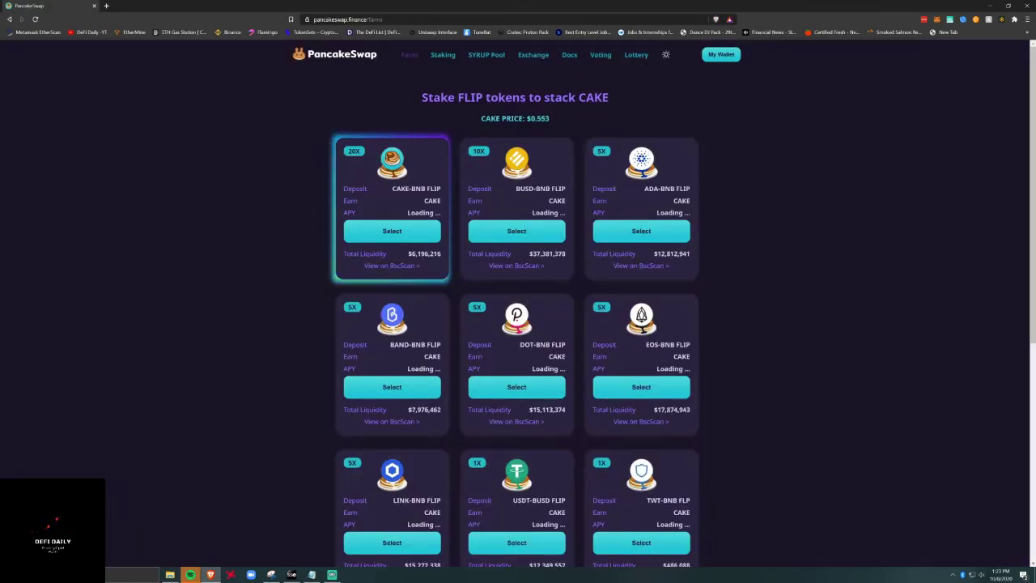
left_click_drag(392, 190, 452, 205)
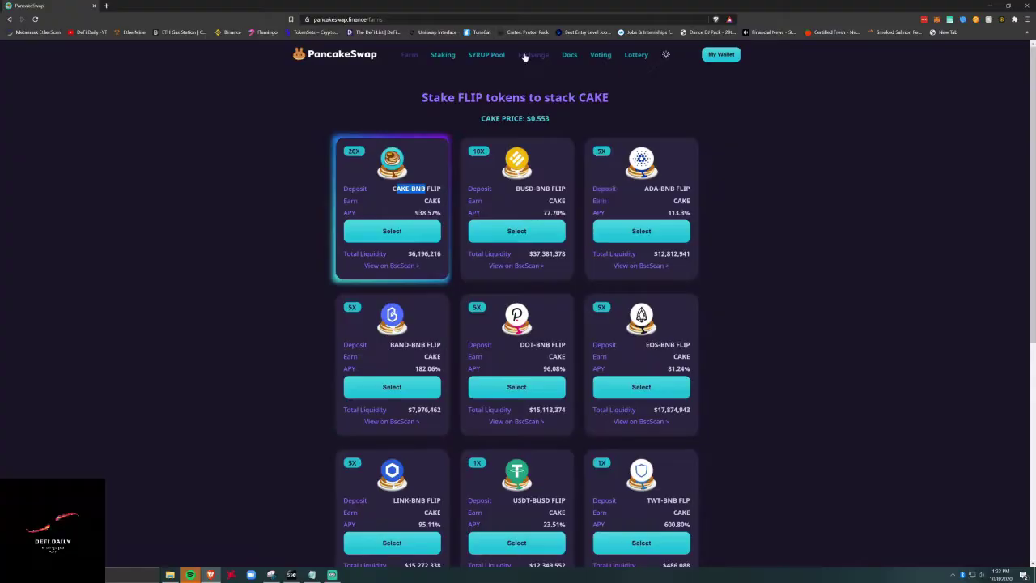
left_click(525, 56)
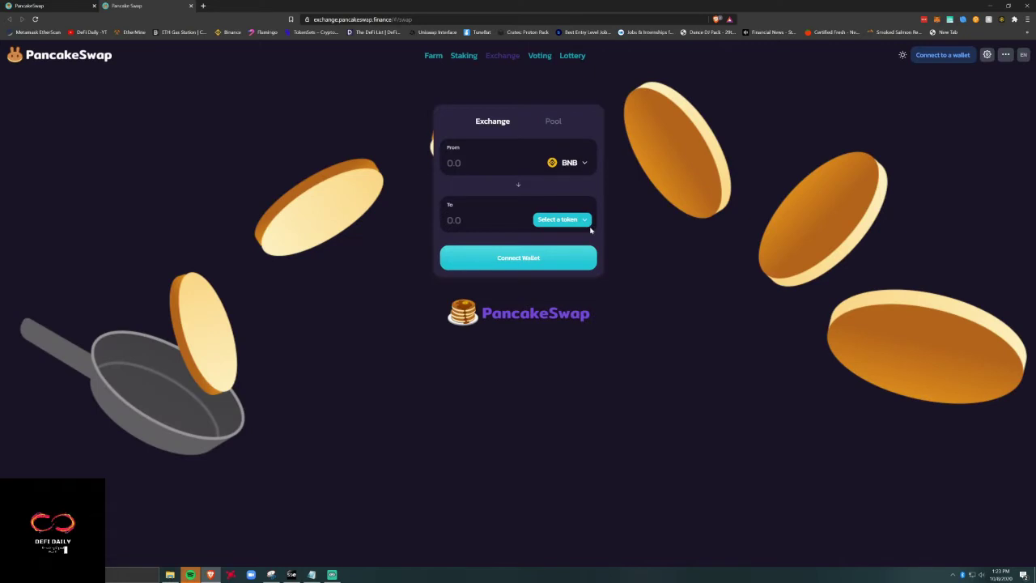
Connect the Binance Chain Wallet and set up a swap of the maximum 0.088 BNB for CAKE
left_click(527, 259)
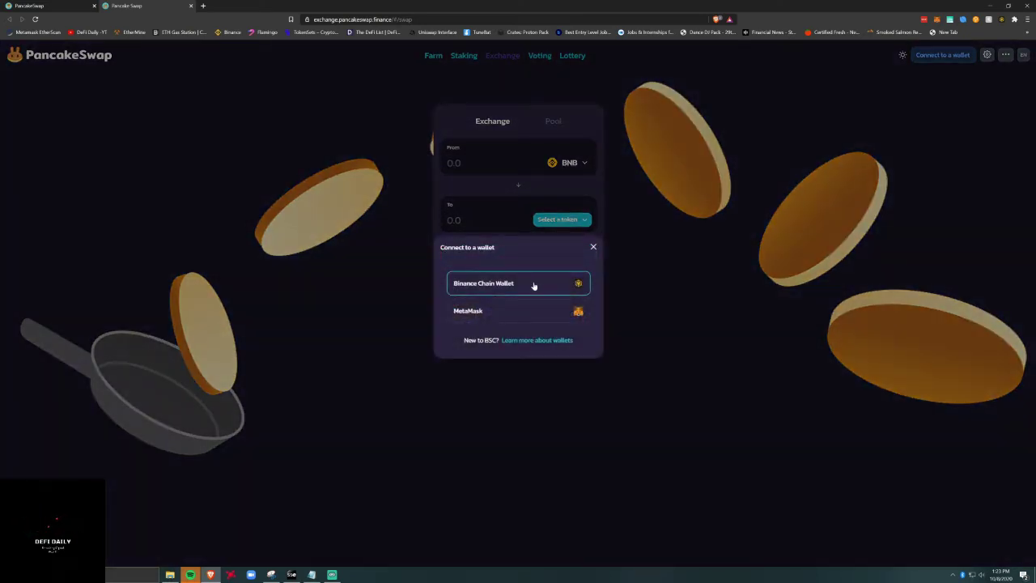
left_click(534, 286)
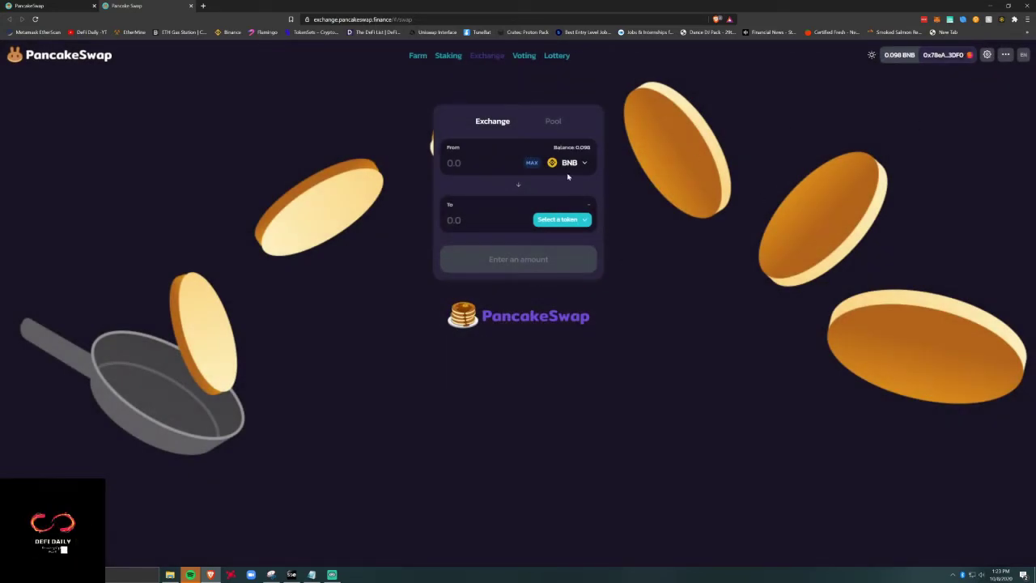
left_click(532, 165)
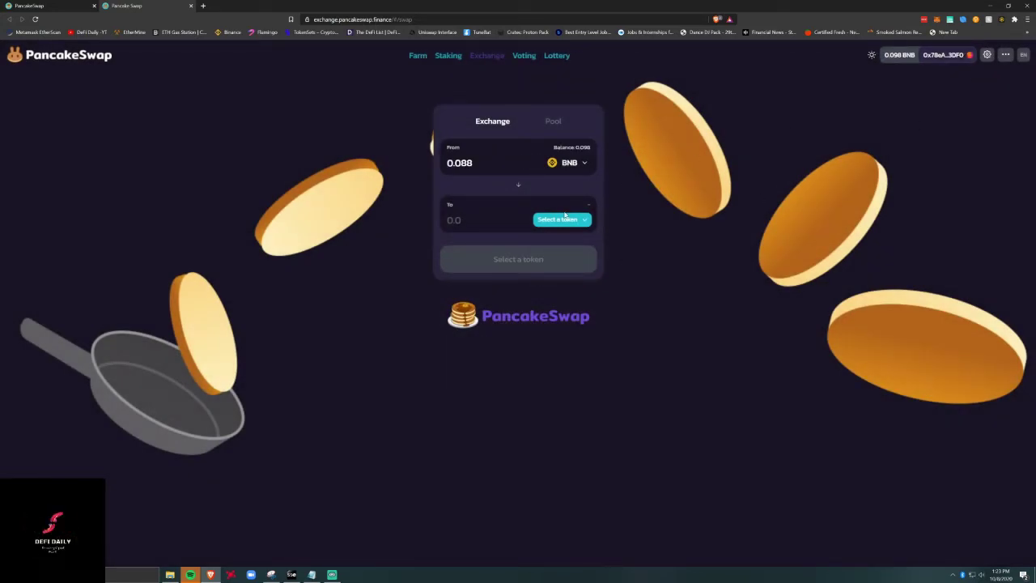
left_click(565, 219)
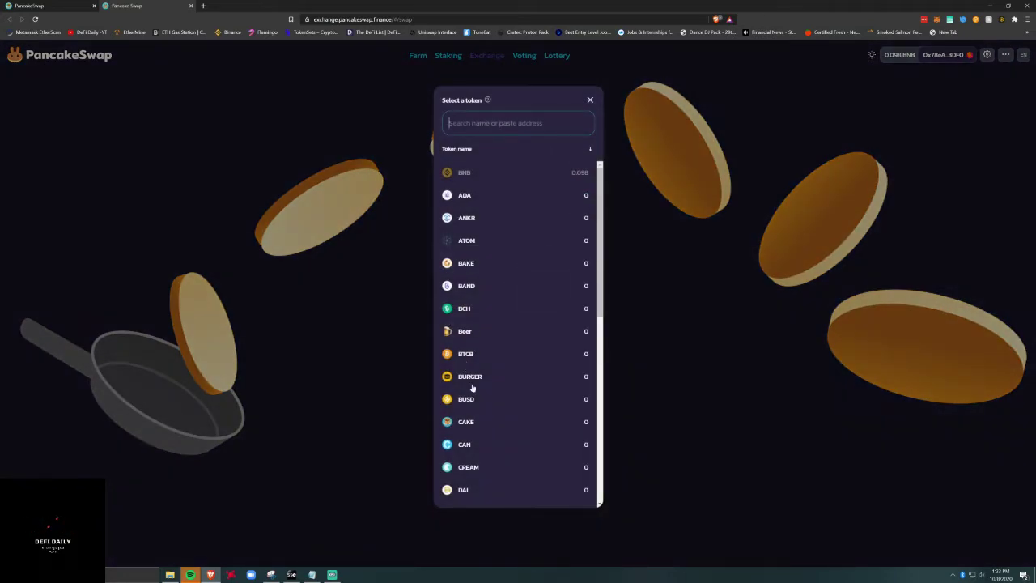
left_click(476, 423)
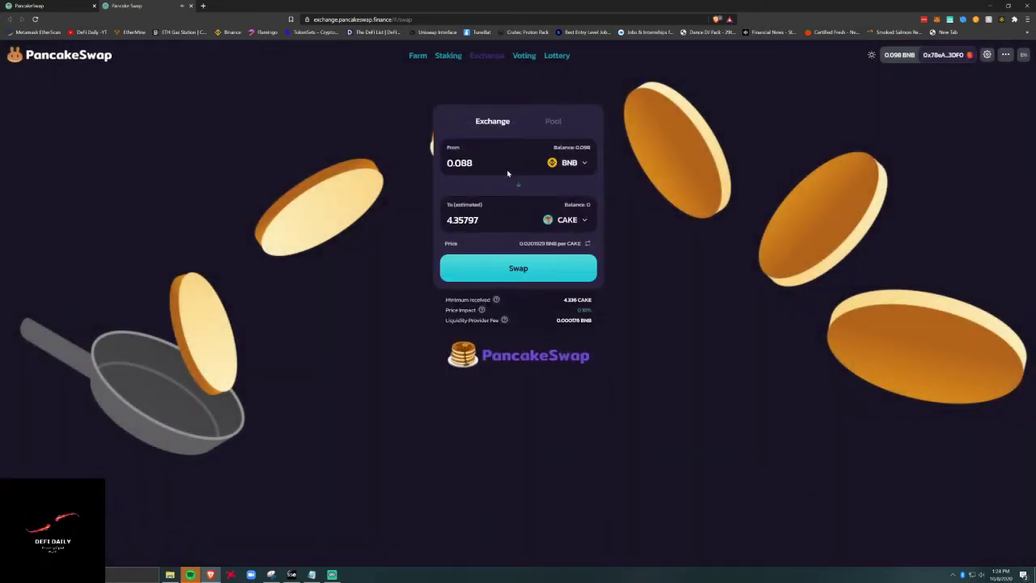
Confirm the BNB-to-CAKE swap, reject it in the wallet, and dismiss the failure error
left_click(546, 271)
left_click(554, 382)
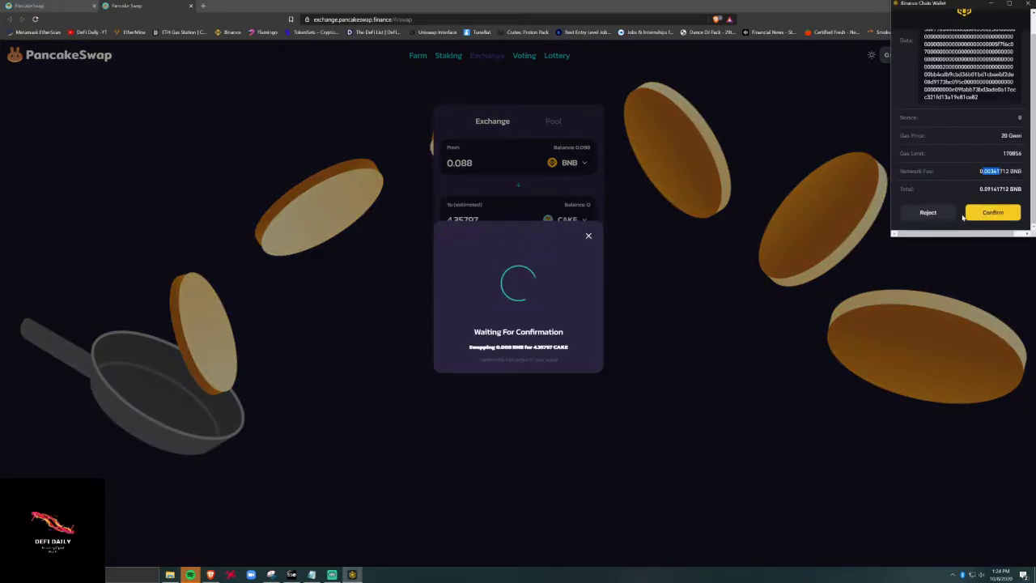
left_click(929, 213)
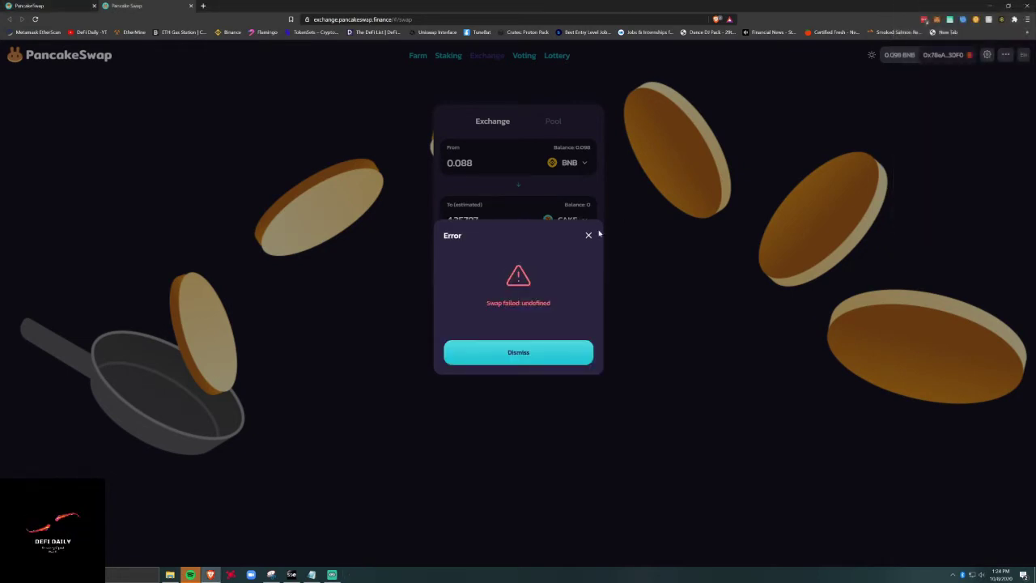
left_click(589, 237)
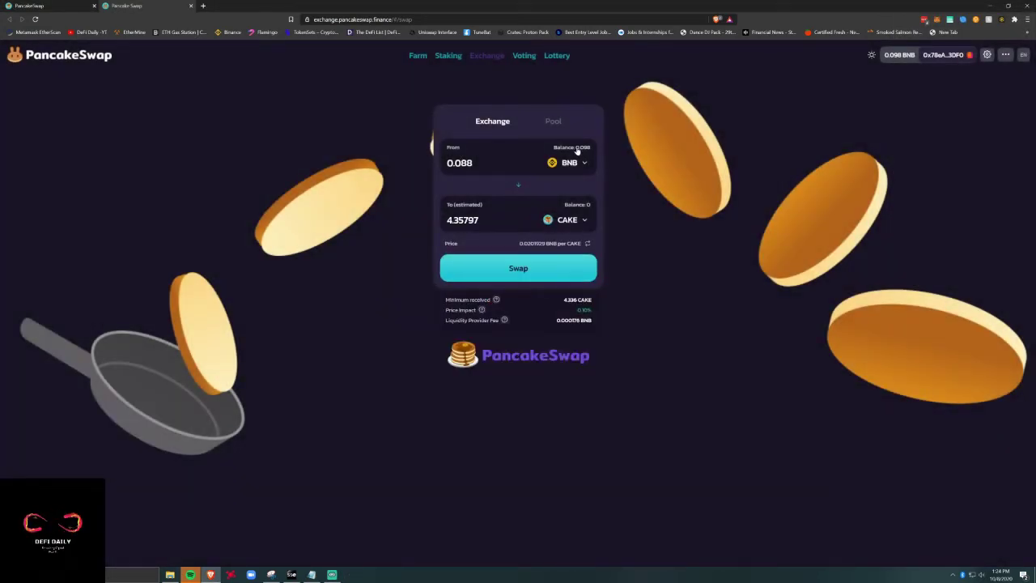
Change the swap amount to 0.044 BNB, confirm and approve it in the wallet, then close the failure error
left_click_drag(473, 163, 460, 163)
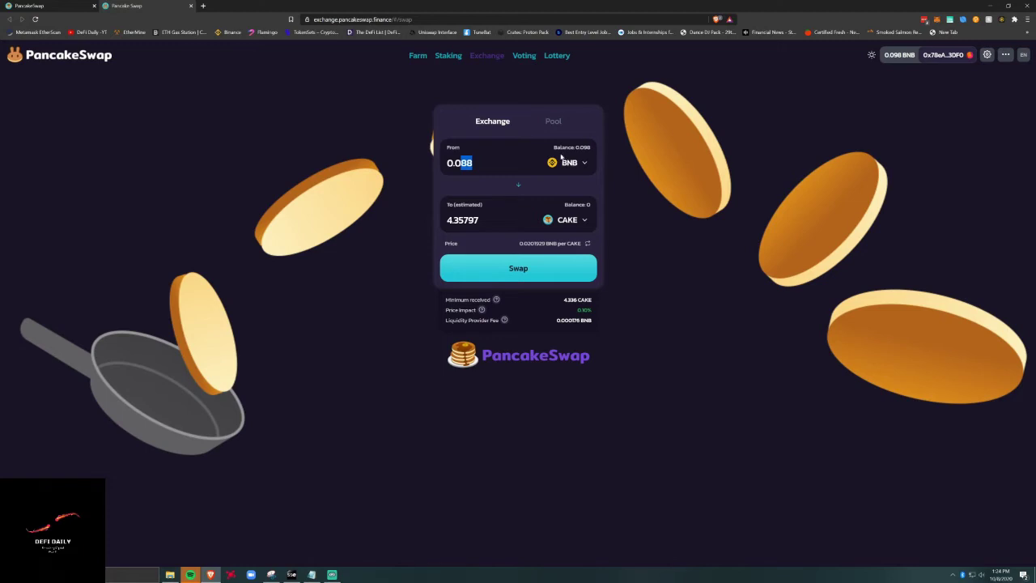
type("44")
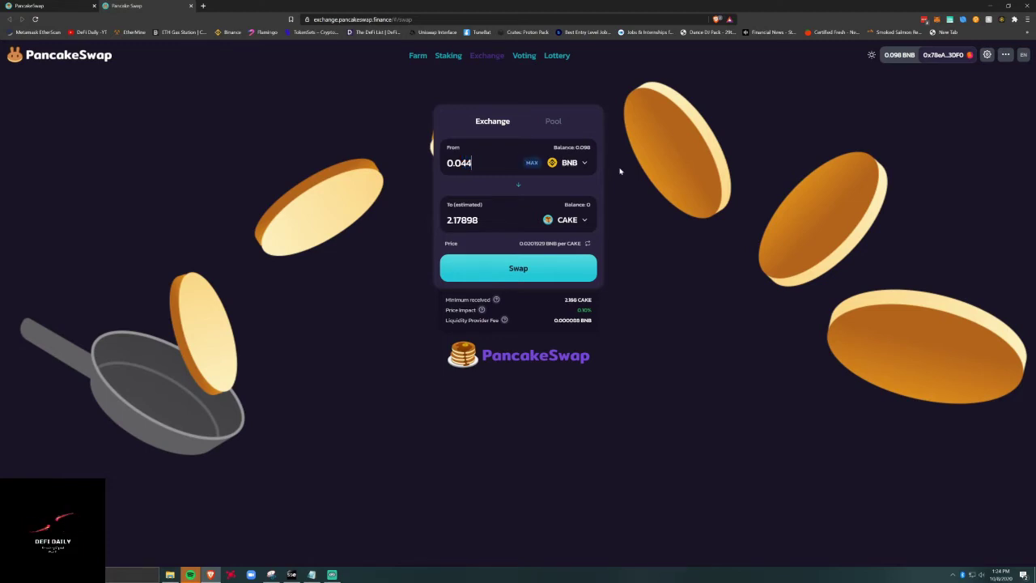
left_click(563, 275)
left_click(563, 377)
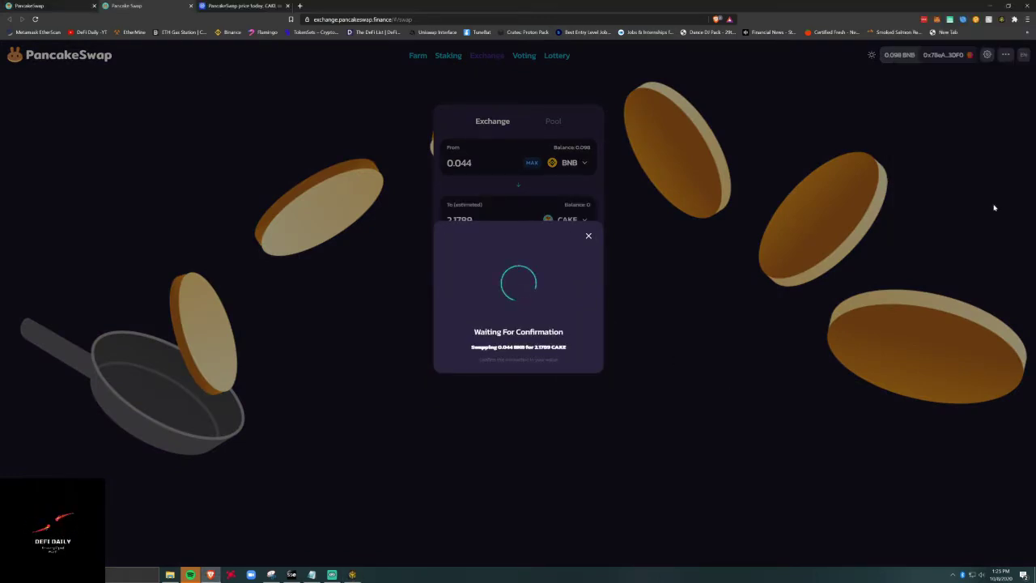
left_click(353, 575)
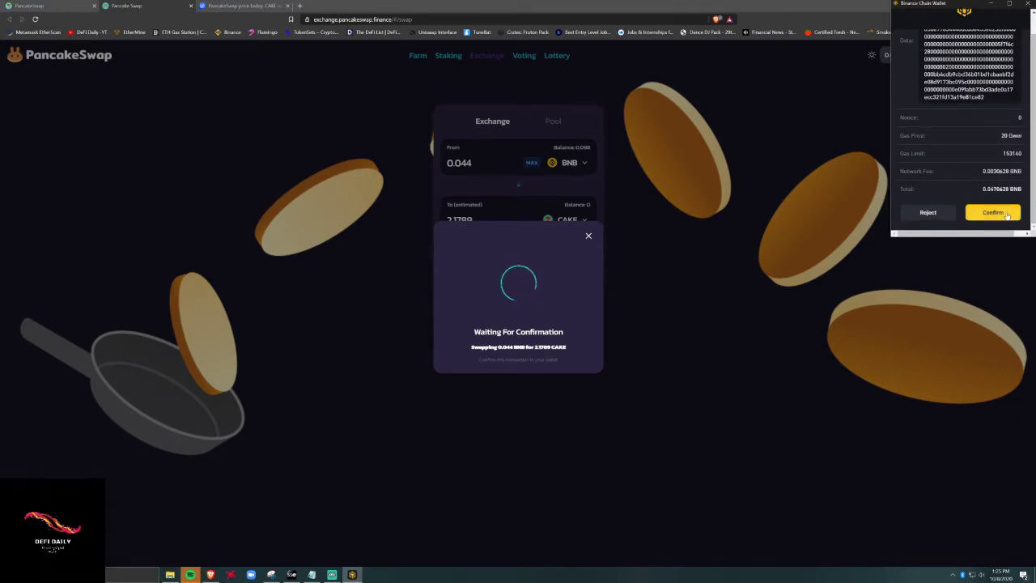
left_click(992, 212)
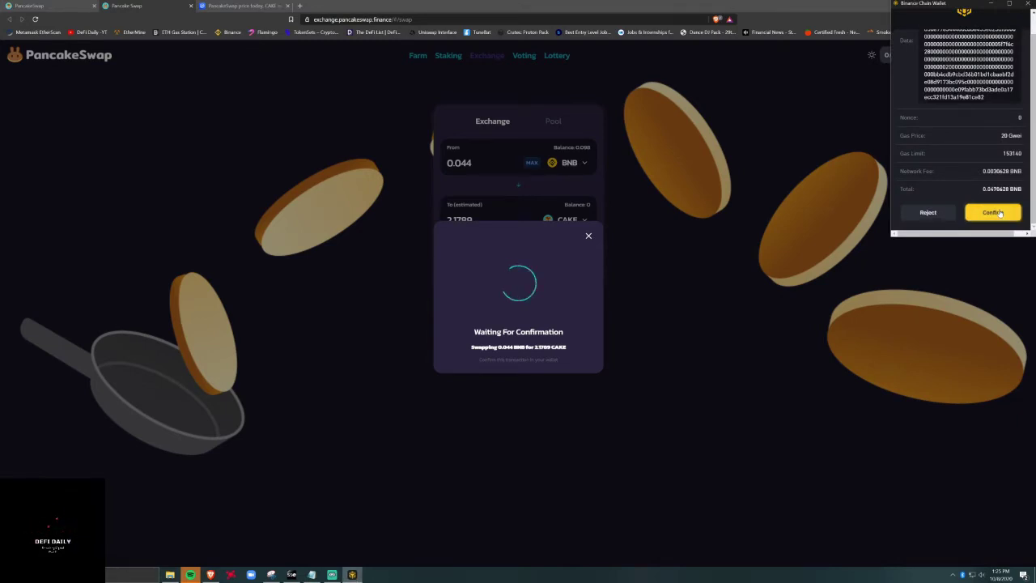
left_click(589, 235)
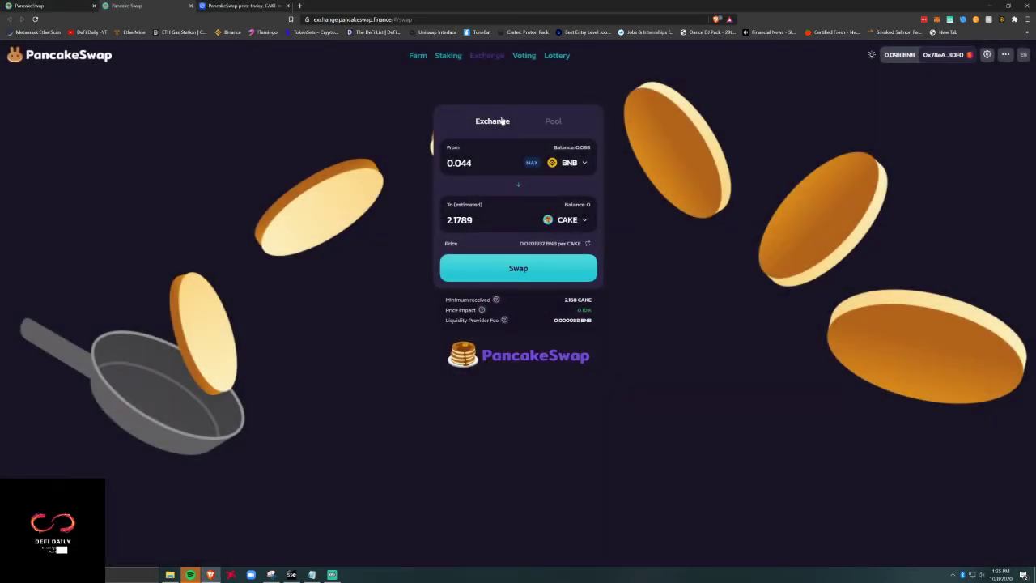
Re-enter 0.044 BNB, confirm the swap again, and check the wallet for the pending request
left_click(532, 163)
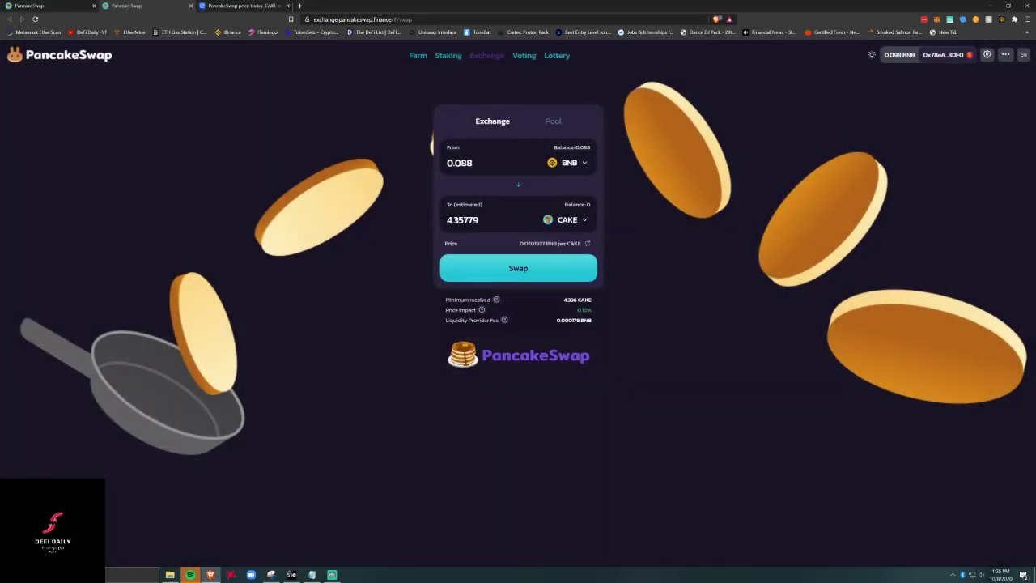
left_click_drag(460, 163, 514, 185)
type("44")
left_click(519, 269)
left_click(553, 376)
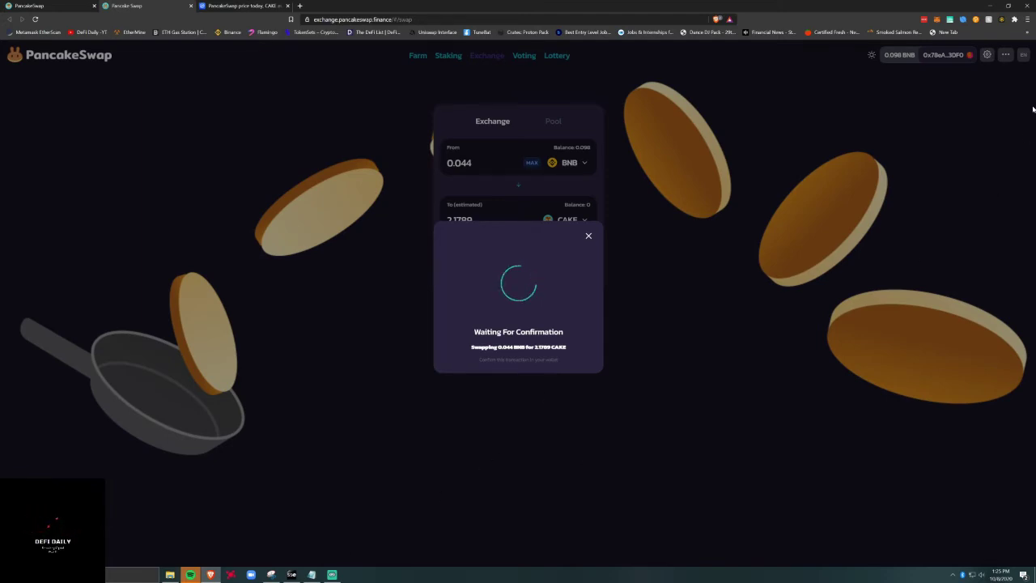
left_click(1002, 20)
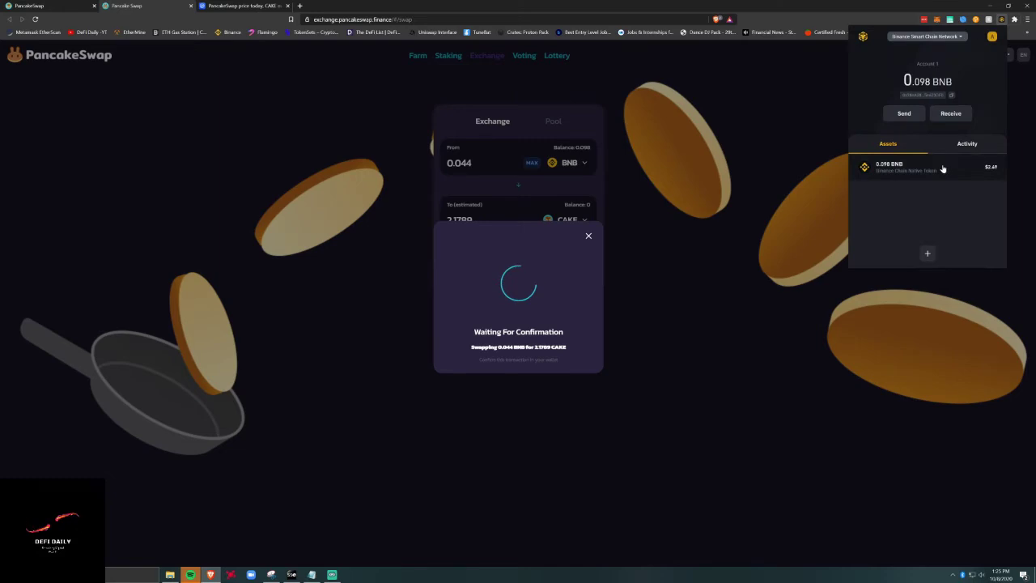
left_click(701, 287)
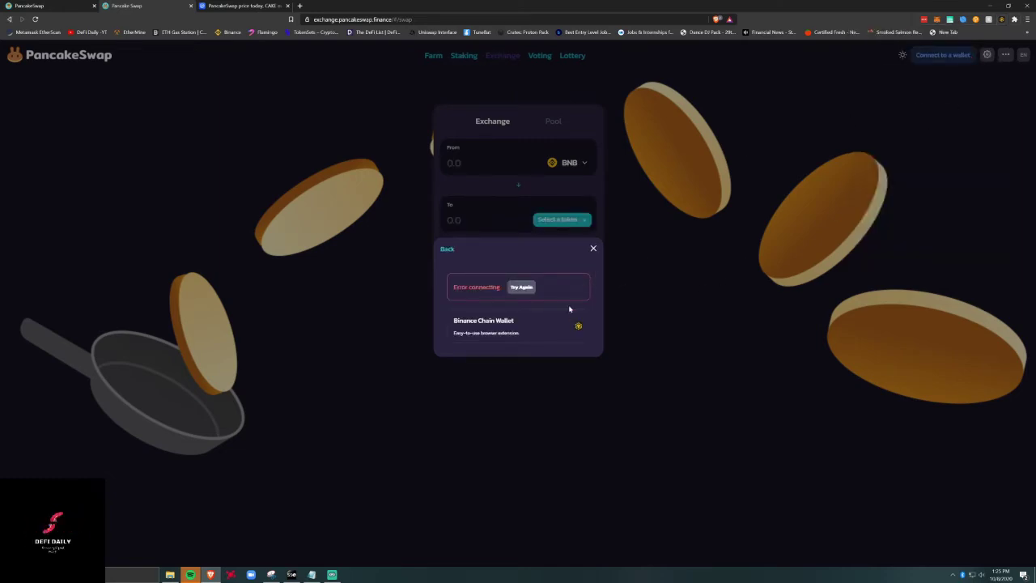
Dismiss the connection error and reconnect the Binance Chain Wallet
left_click(594, 249)
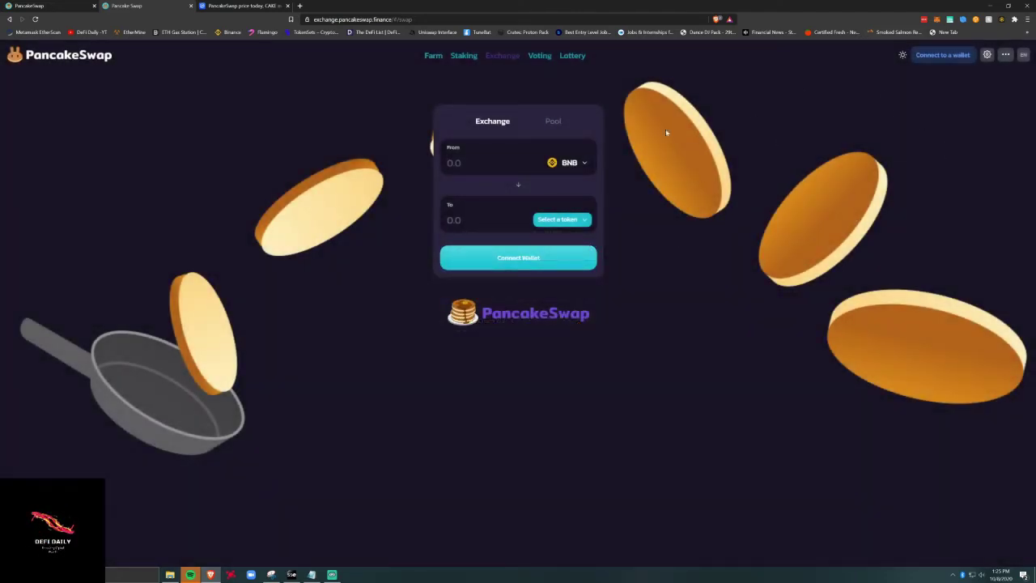
left_click(504, 264)
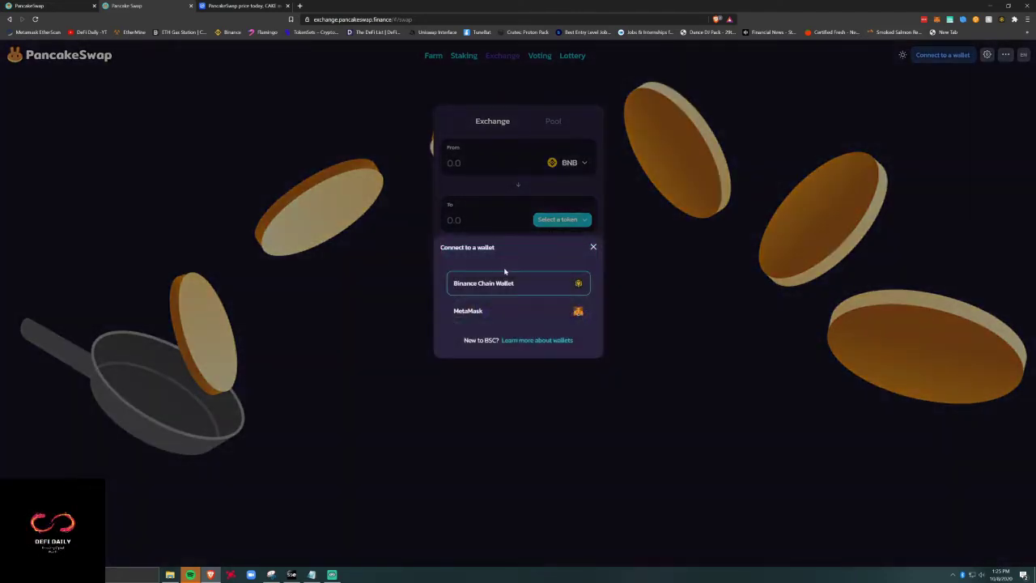
left_click(504, 285)
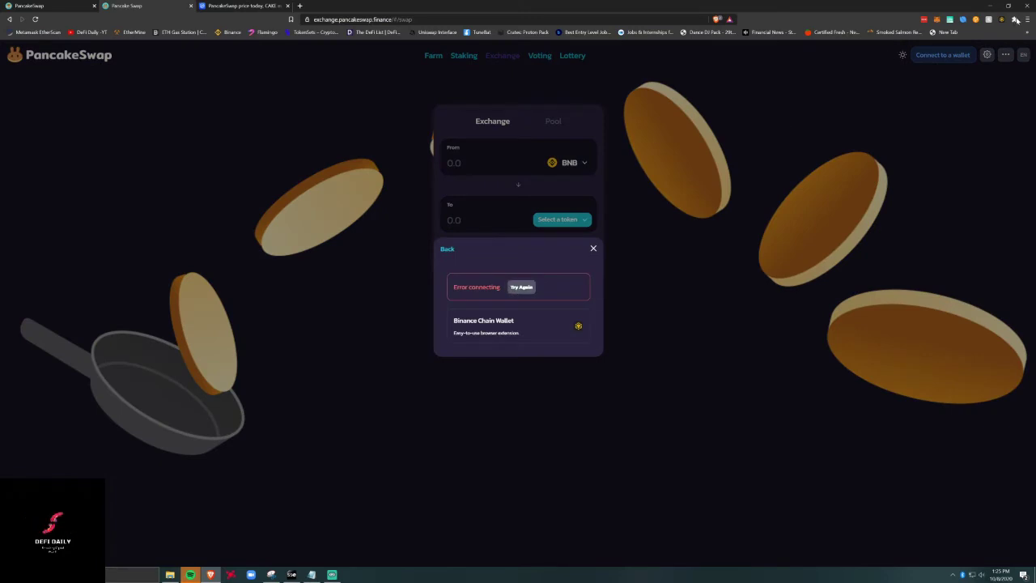
Review the wallet's BNB transaction history, then go to the Farms page
left_click(1002, 19)
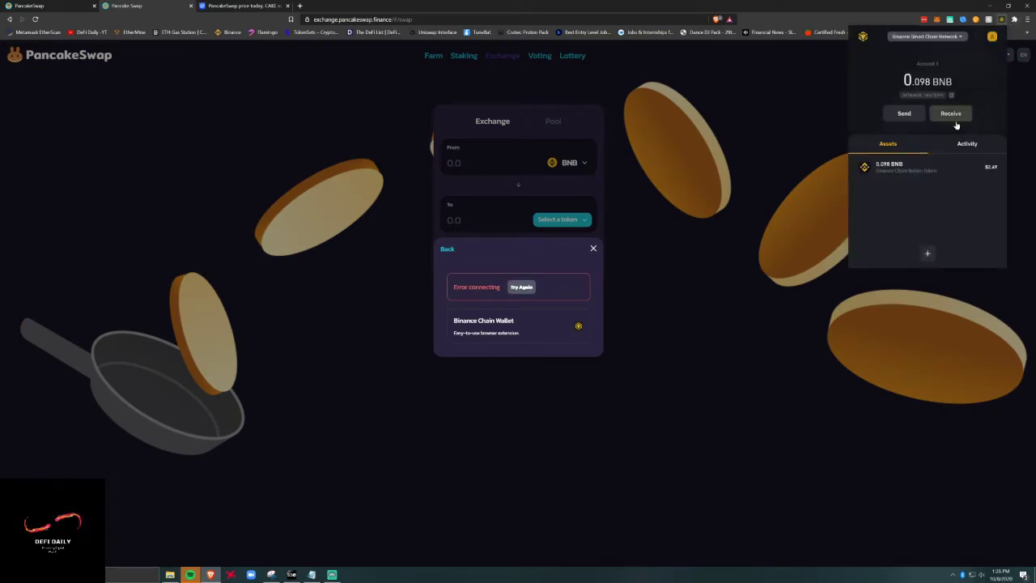
left_click(907, 171)
left_click(863, 36)
left_click(775, 171)
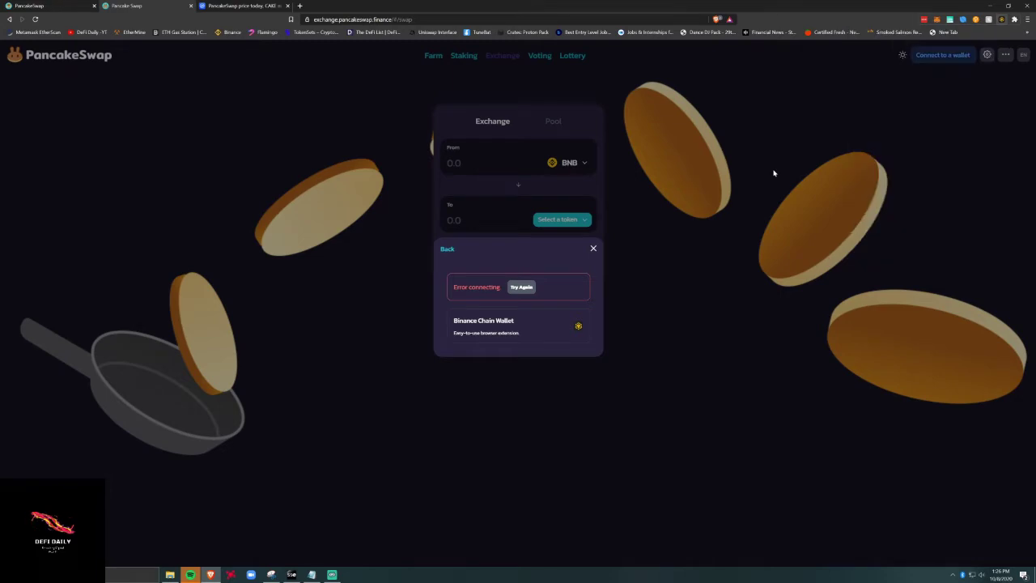
left_click(435, 57)
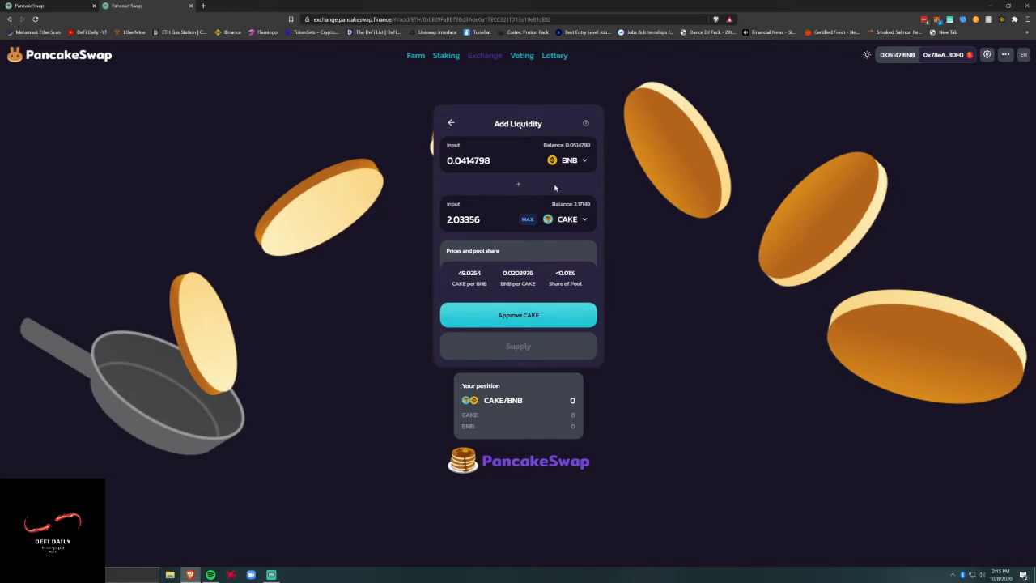
Approve the BNB/CAKE pool to spend CAKE in the wallet, then open the CAKE staking page
left_click(528, 220)
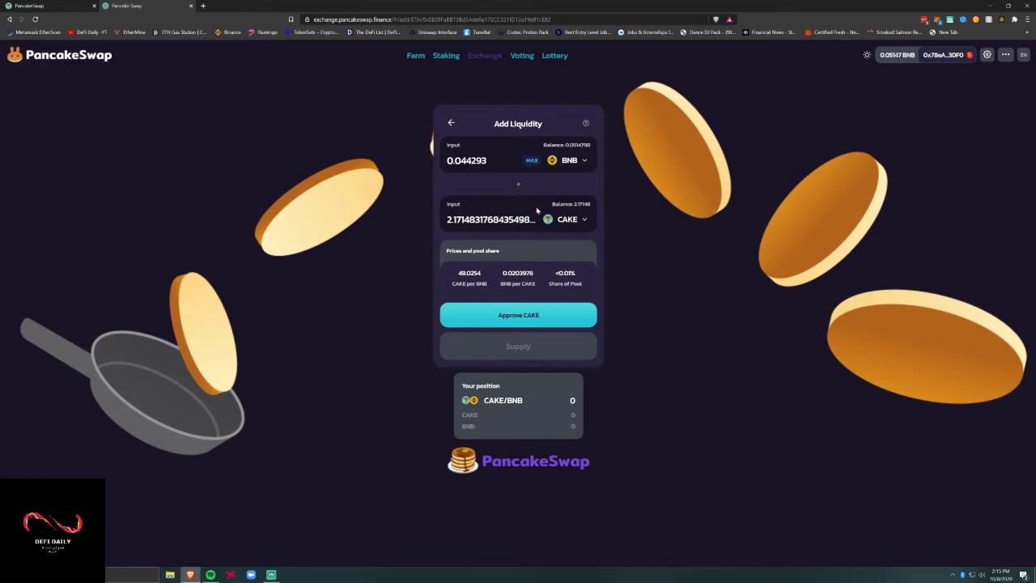
left_click(546, 322)
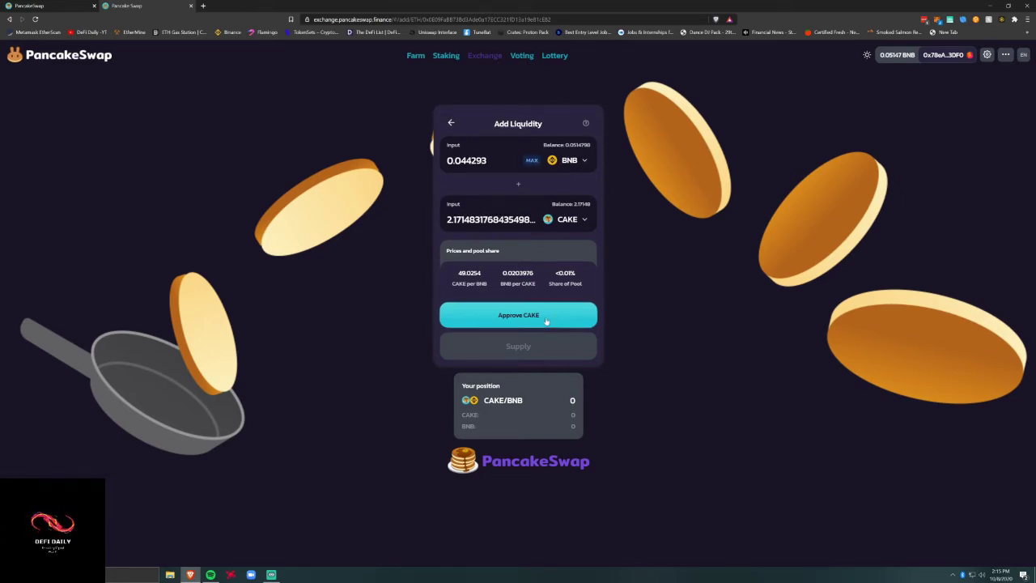
scroll(955, 139, "down", 3)
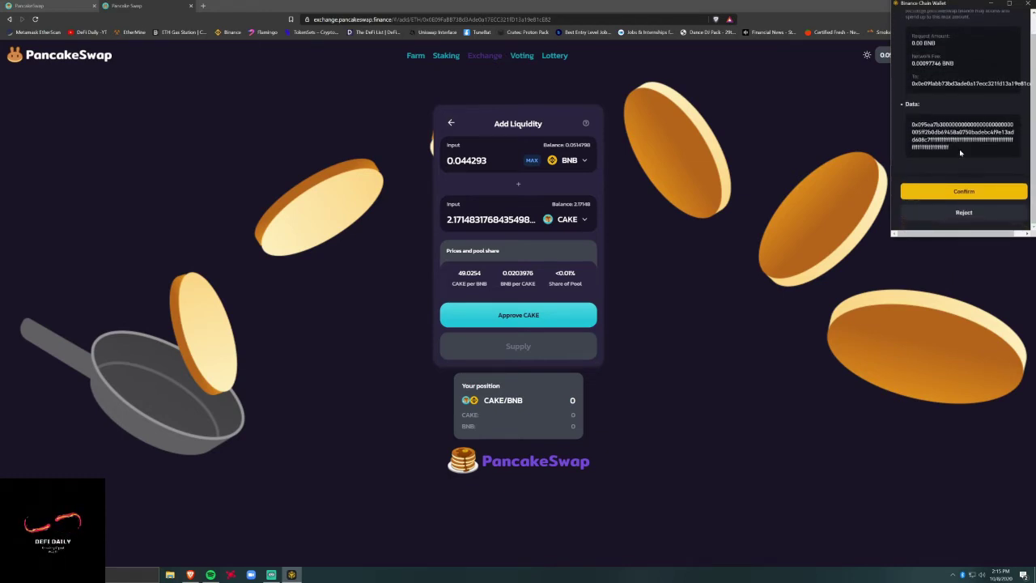
left_click(972, 197)
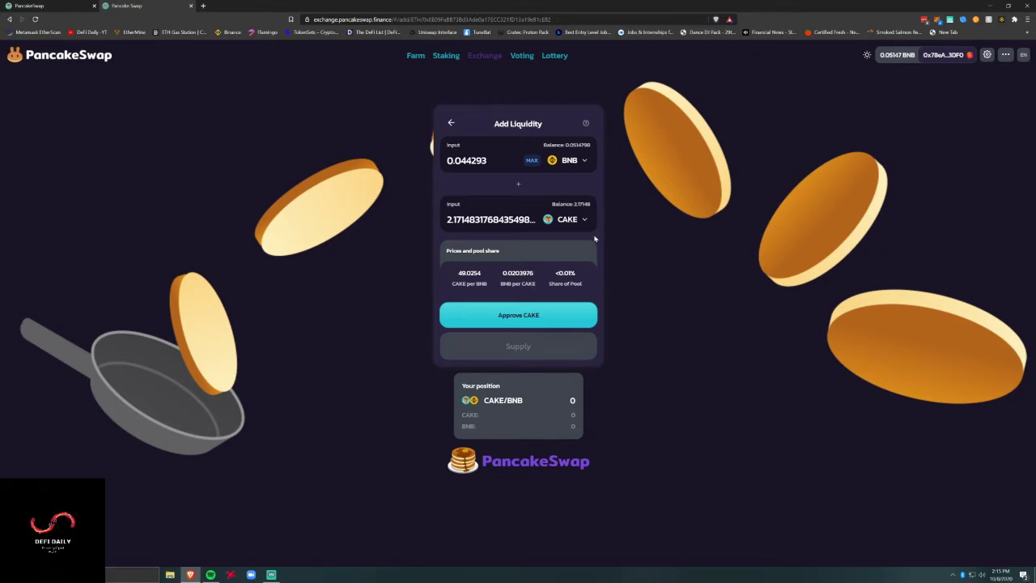
left_click(550, 321)
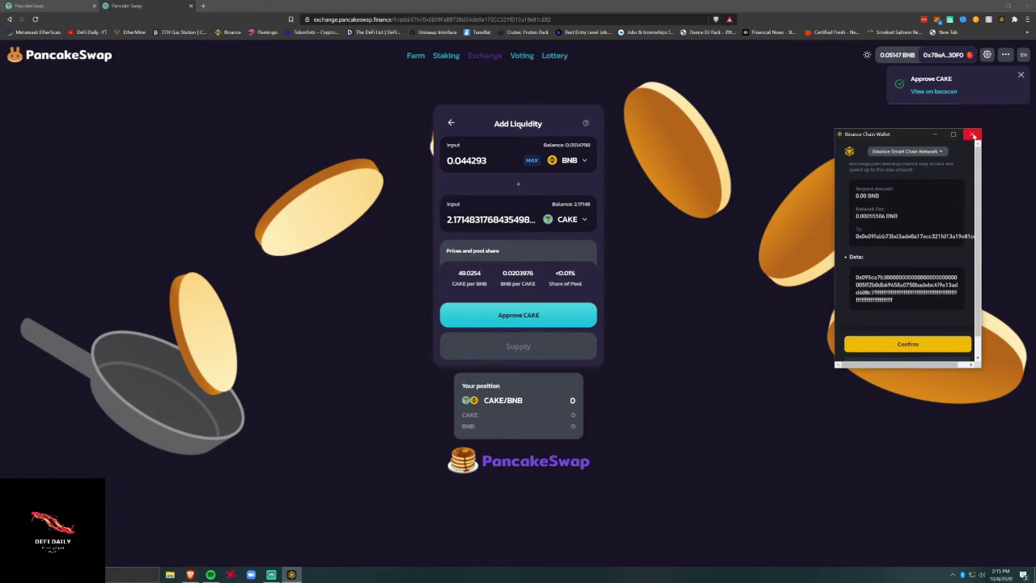
left_click(975, 137)
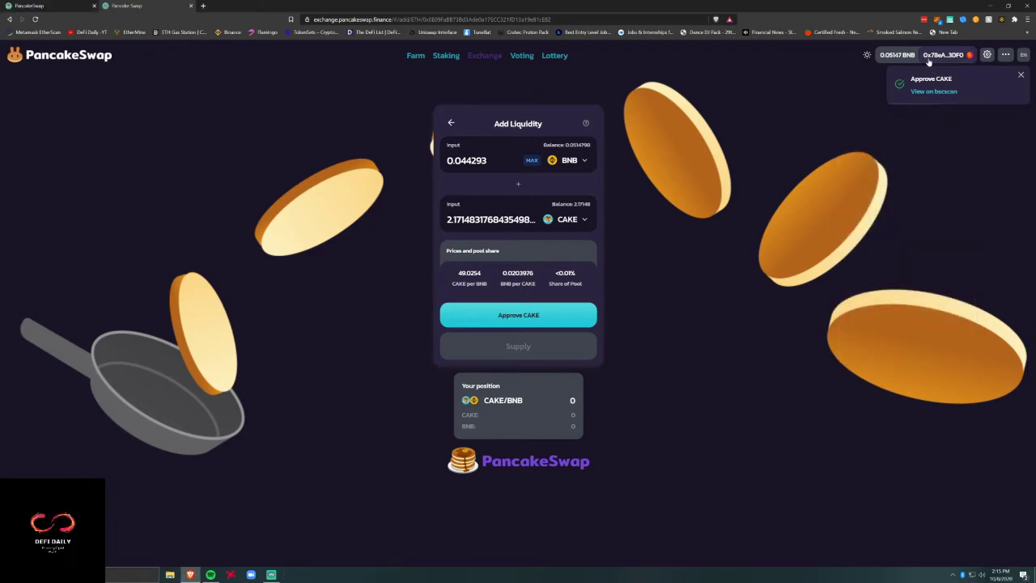
left_click(446, 55)
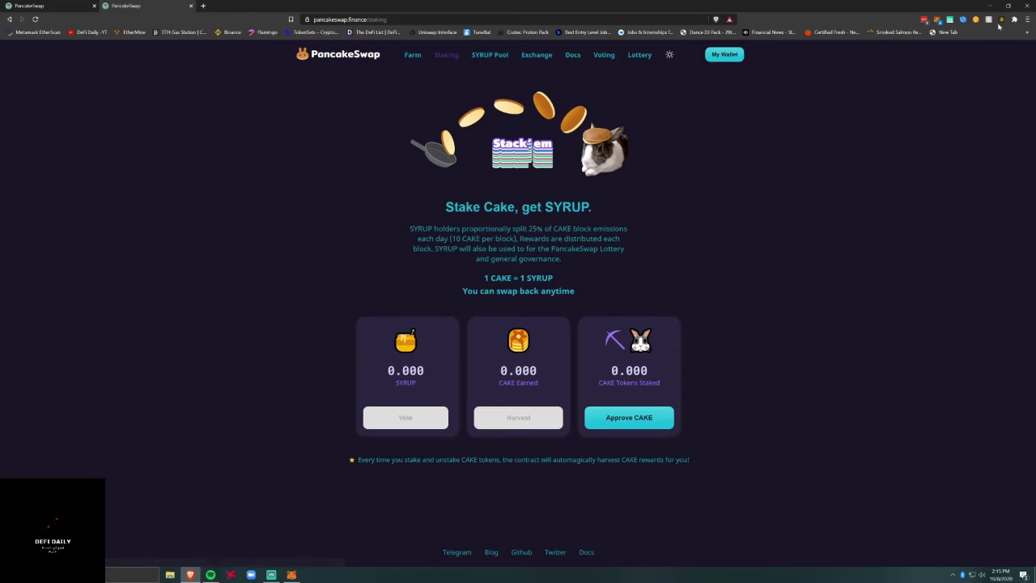
Check the wallet balances of 0.0505912 BNB and 2.1716 CAKE, then open the exchange in a new tab
left_click(1002, 19)
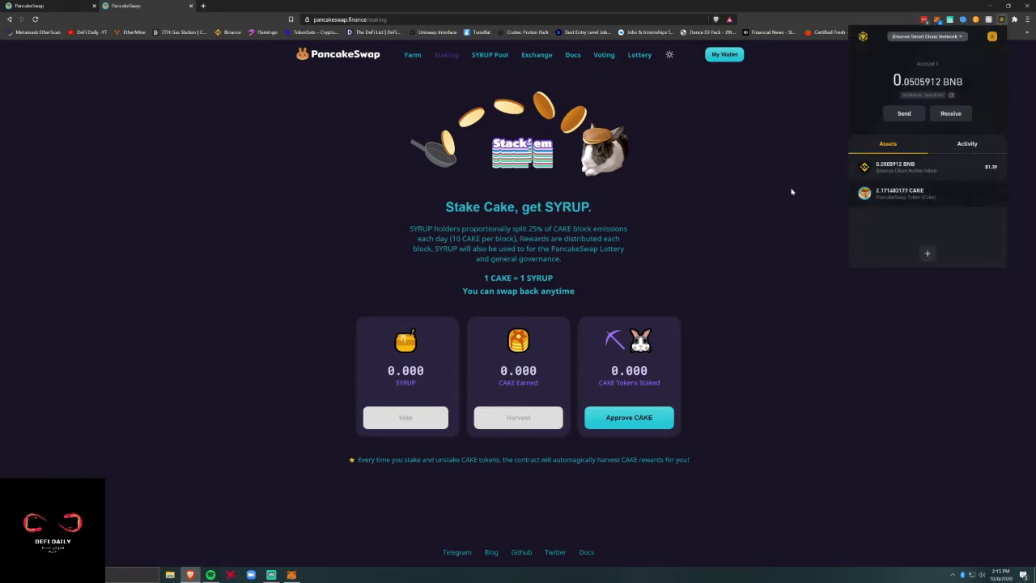
left_click(643, 424)
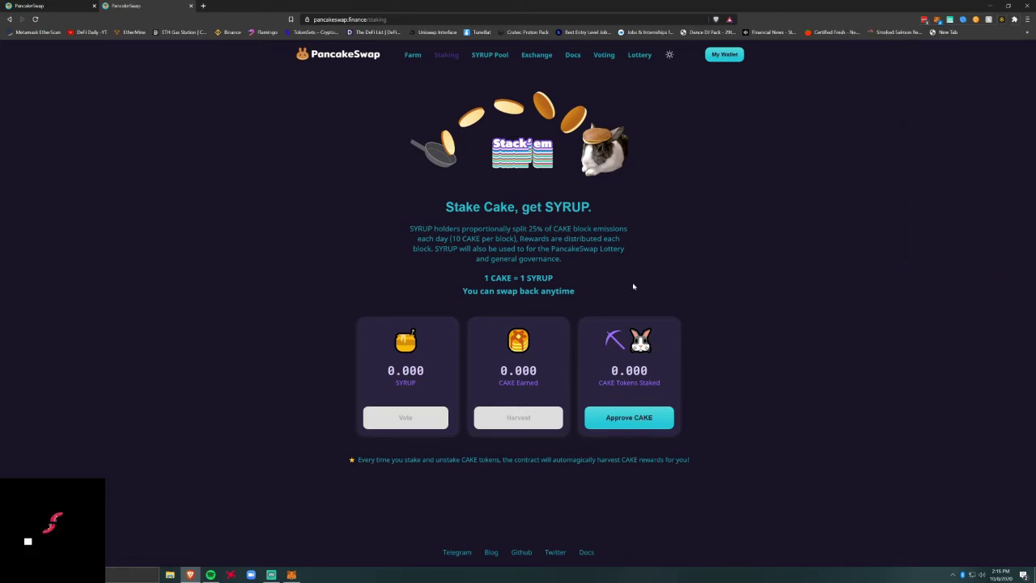
left_click(524, 59)
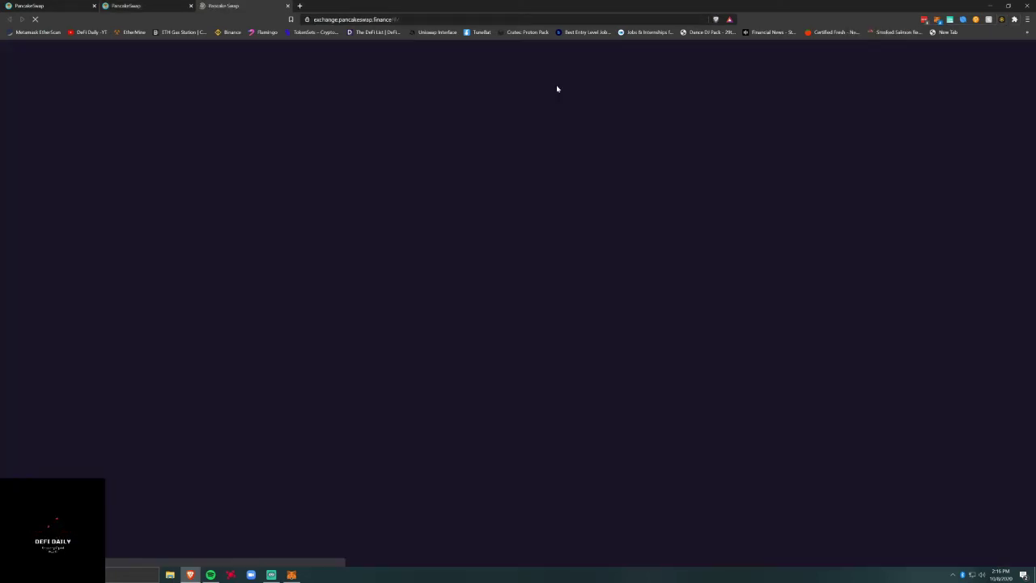
Start an Add Liquidity form pairing BNB with CAKE
left_click(579, 224)
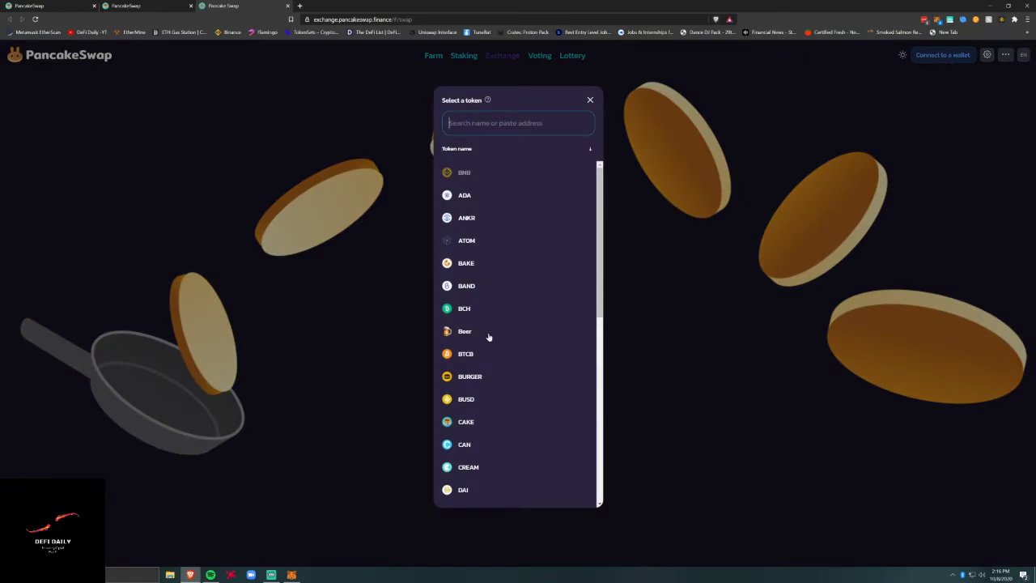
left_click(477, 424)
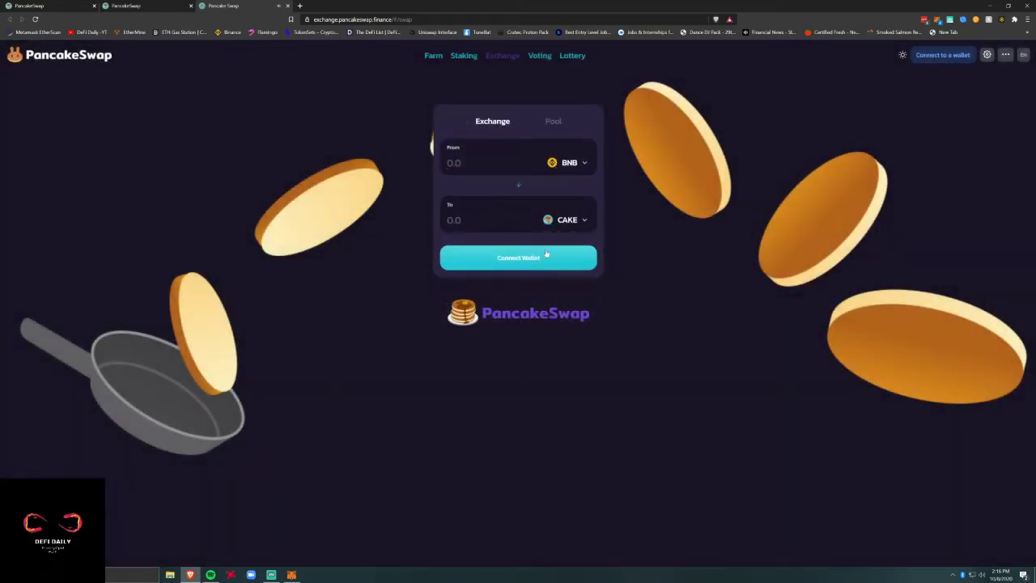
left_click(553, 122)
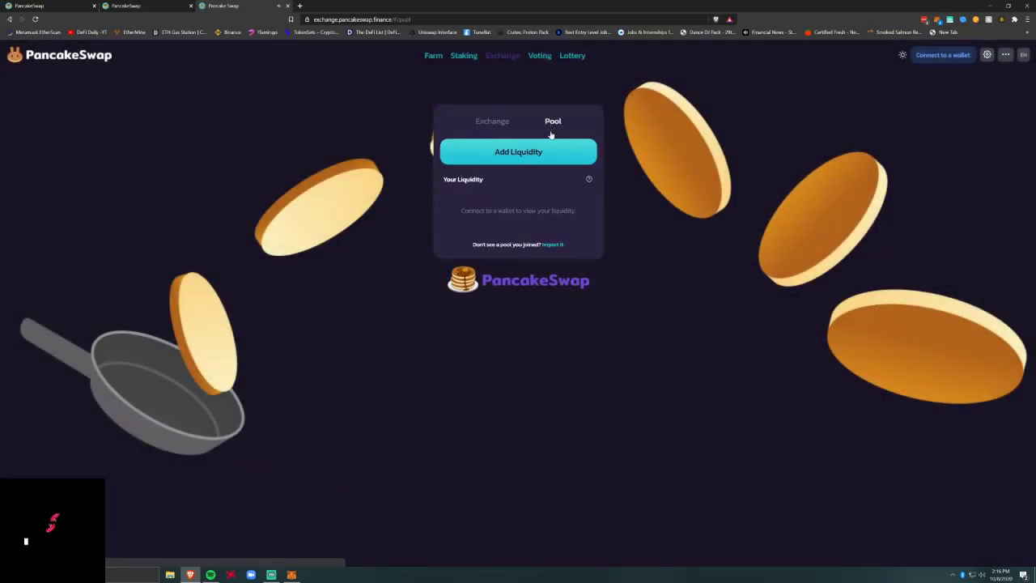
left_click(550, 153)
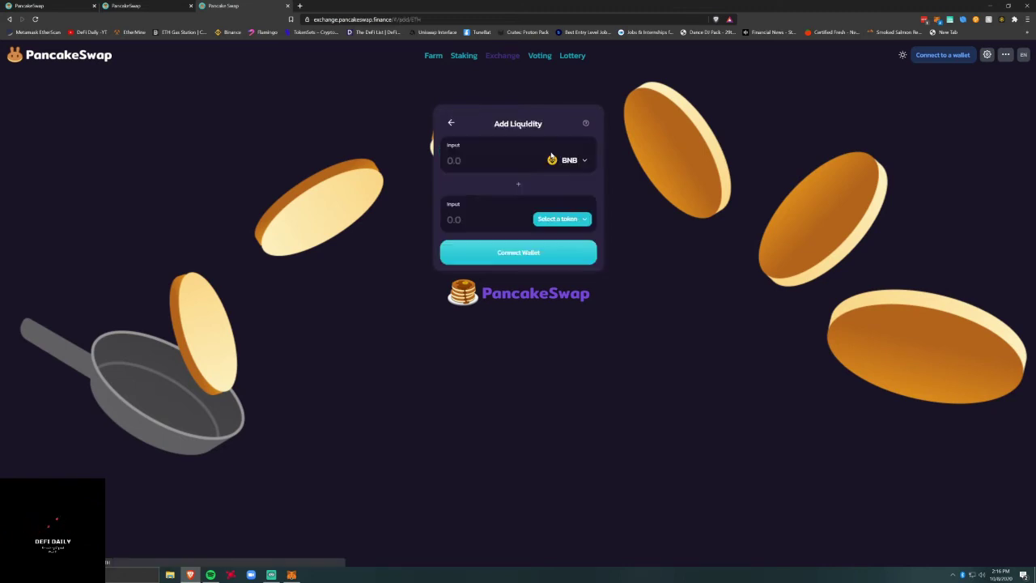
left_click(564, 224)
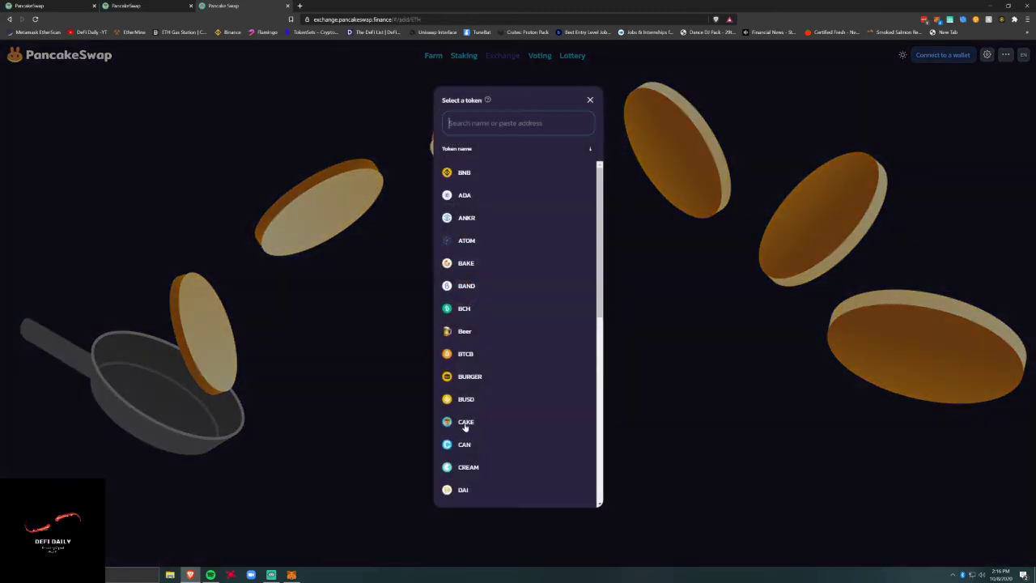
left_click(465, 425)
Connect the wallet, fill the maximum BNB and CAKE amounts, and review the 0.290264 pool-token supply
left_click(523, 321)
left_click(538, 311)
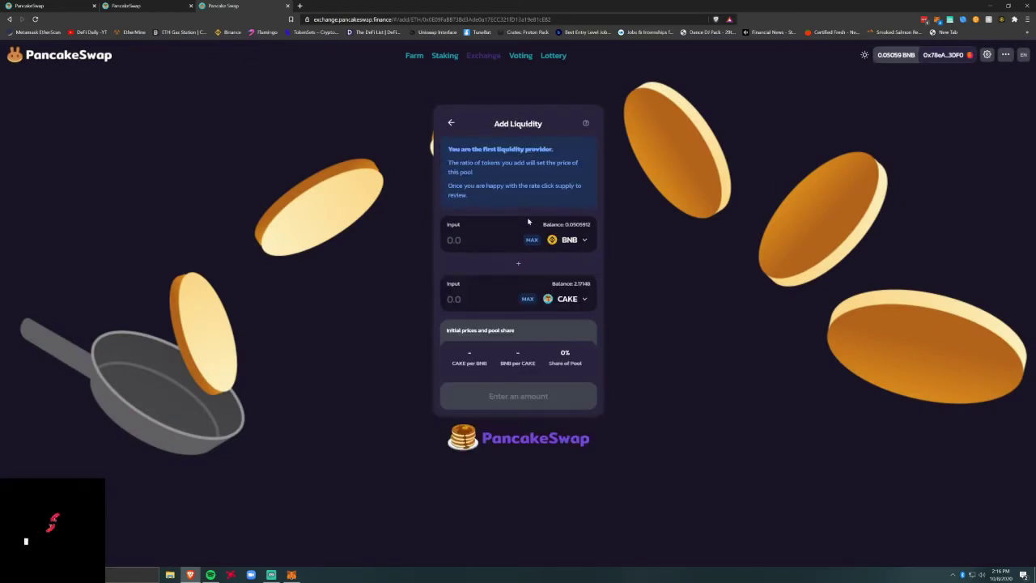
left_click(532, 240)
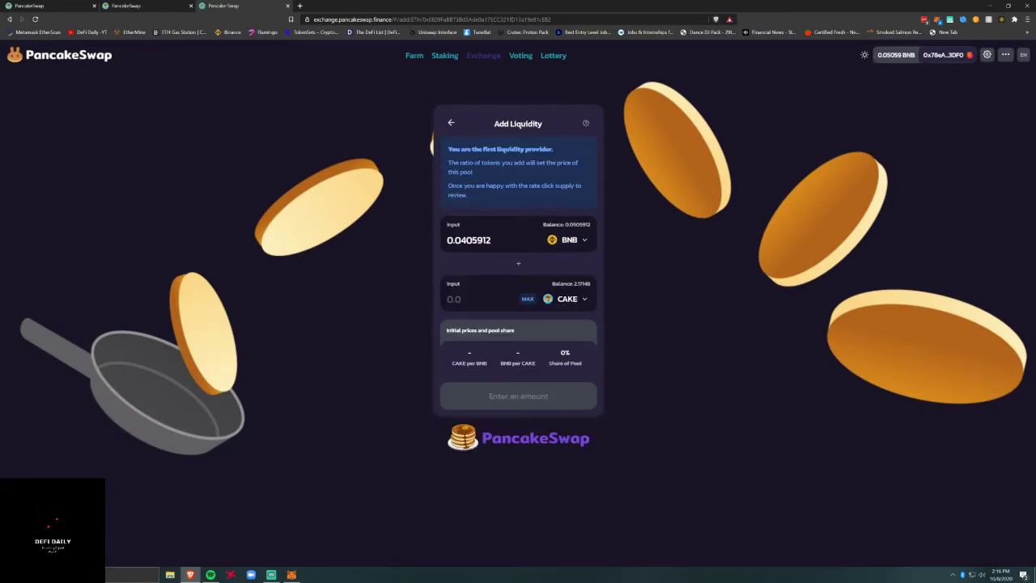
left_click(527, 299)
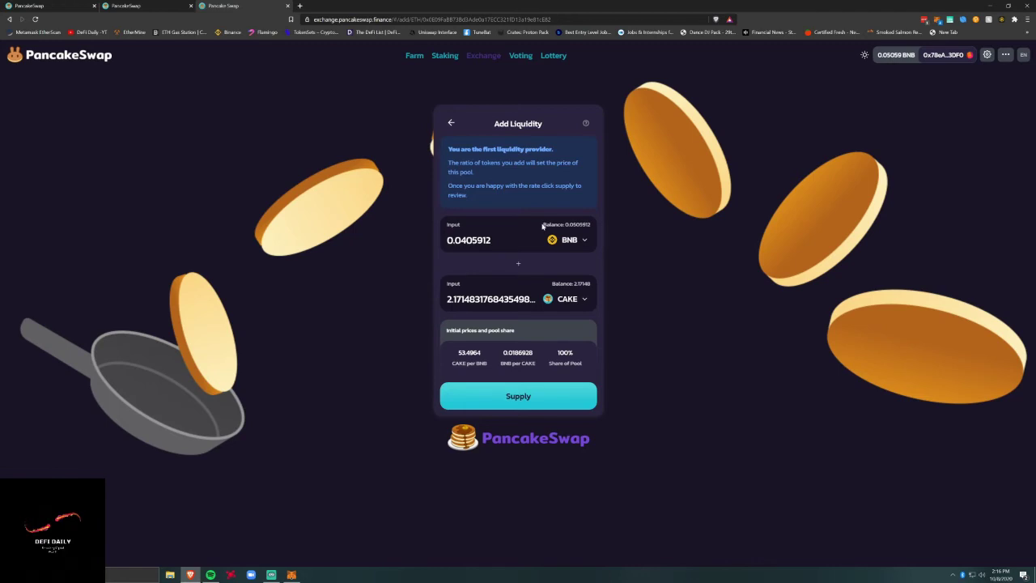
left_click(526, 397)
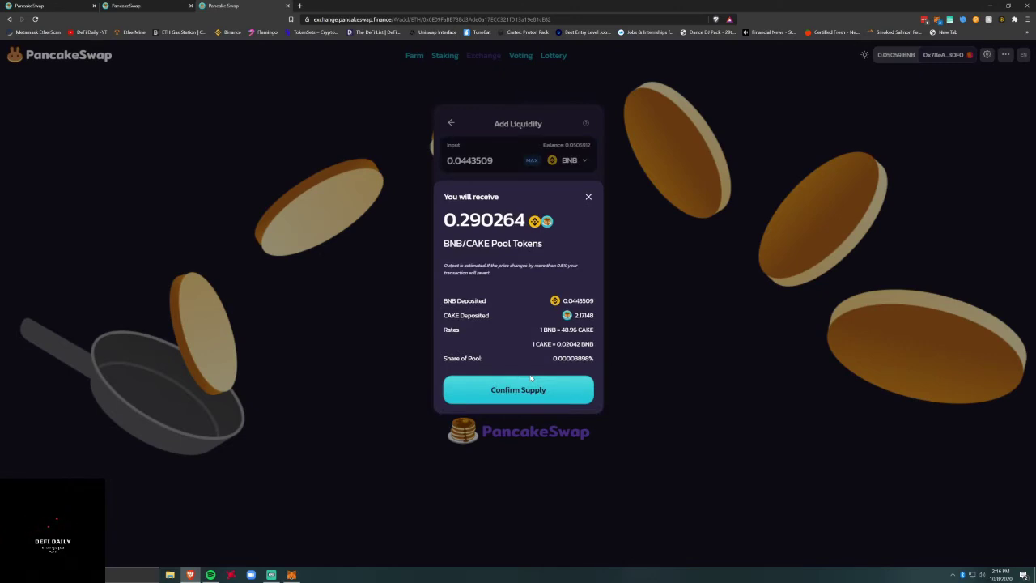
Confirm supplying 0.0443509 BNB and 2.17148 CAKE and approve the transaction in the wallet
left_click(528, 392)
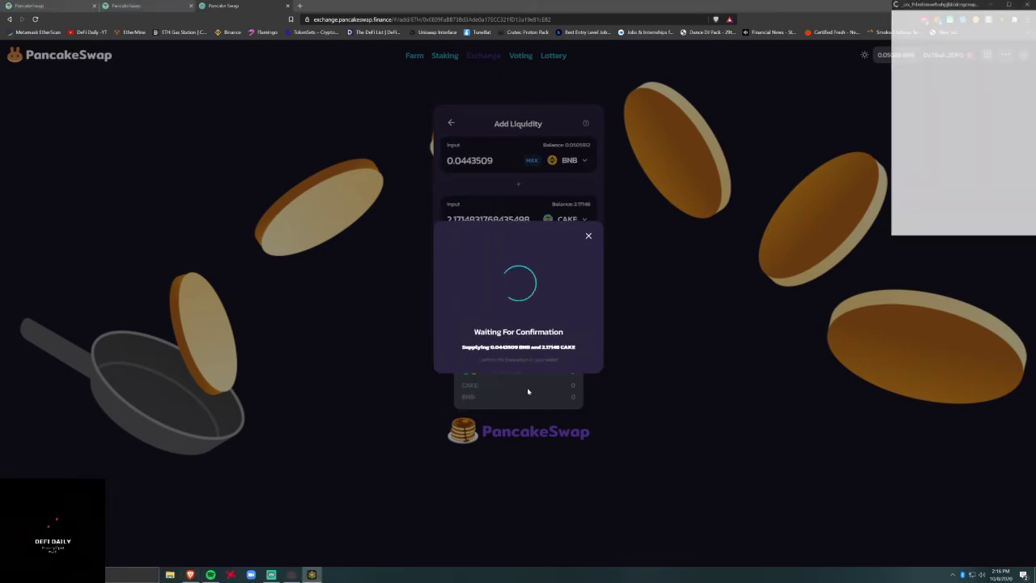
scroll(1022, 172, "down", 3)
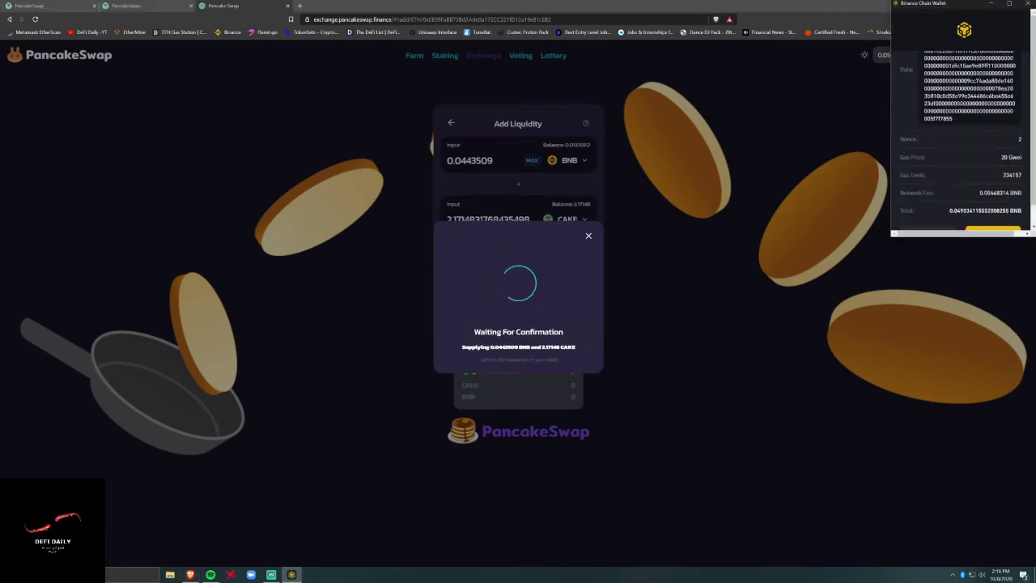
scroll(997, 204, "down", 2)
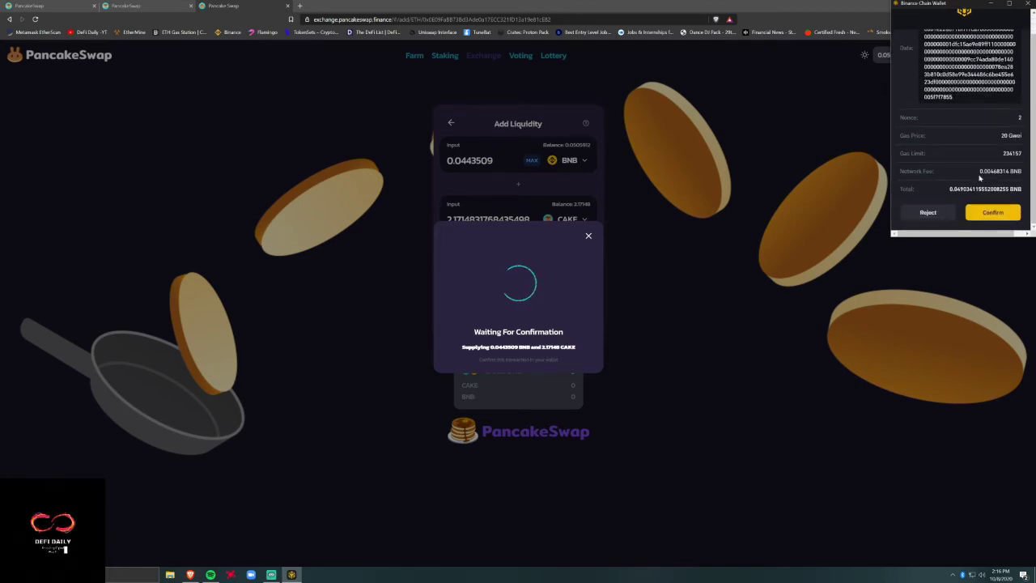
left_click(995, 210)
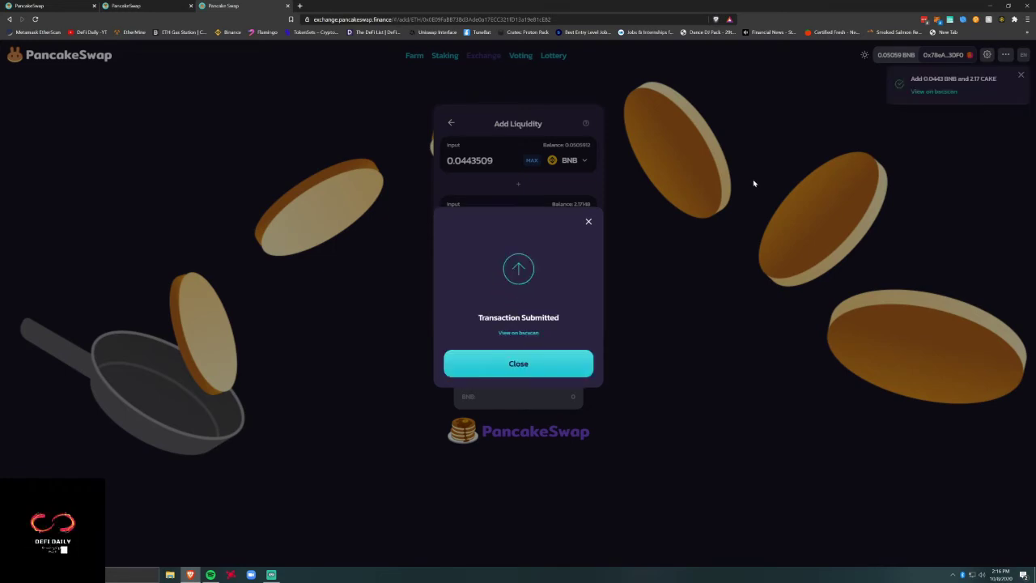
left_click(753, 183)
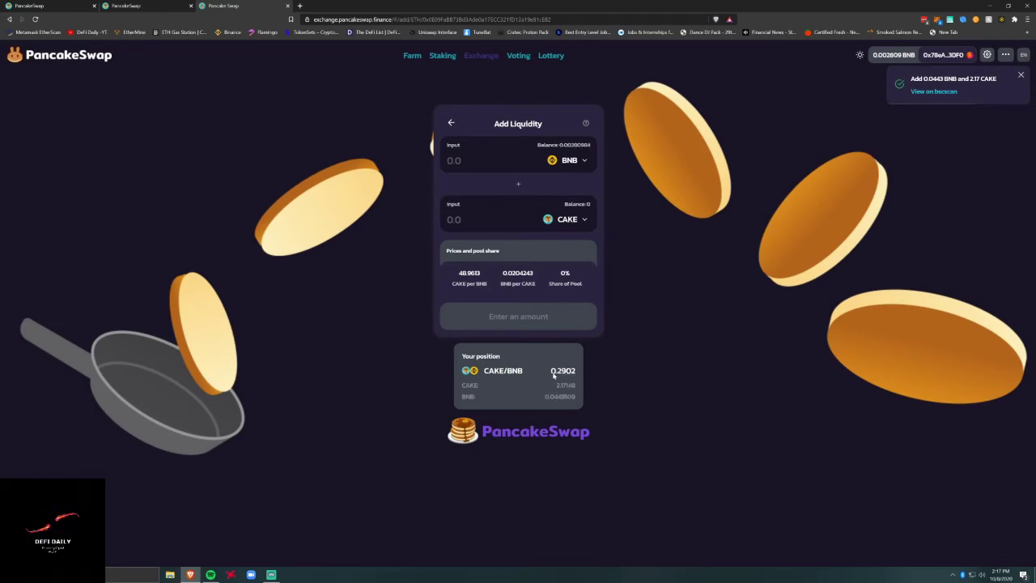
Open the Pool page in a new tab and connect the browser wallet
left_click(484, 57)
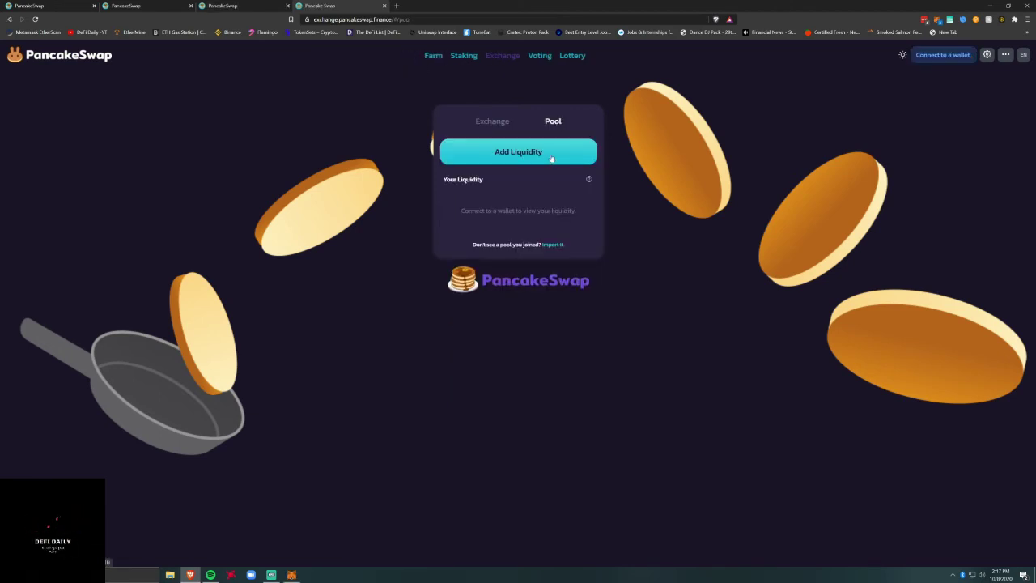
left_click(552, 159)
left_click(570, 252)
left_click(583, 321)
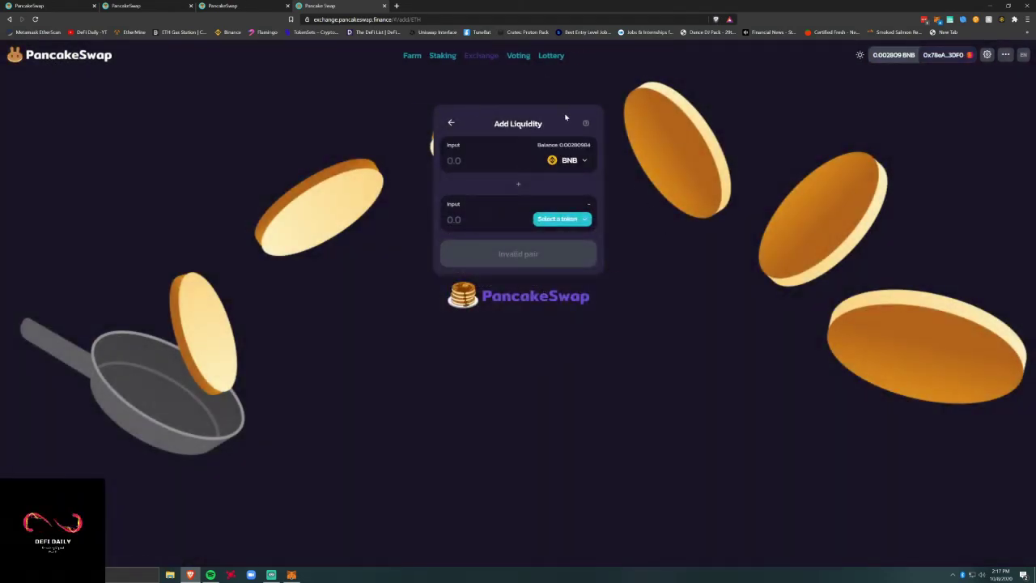
Expand the CAKE/BNB position on the Pool overview and select its 0.2902 pool tokens
left_click(452, 123)
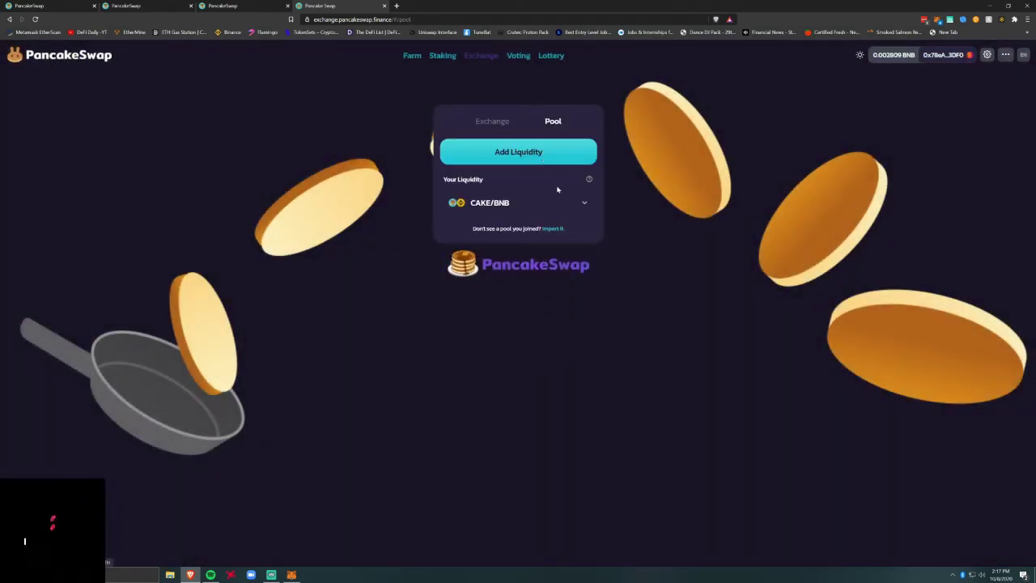
left_click(584, 204)
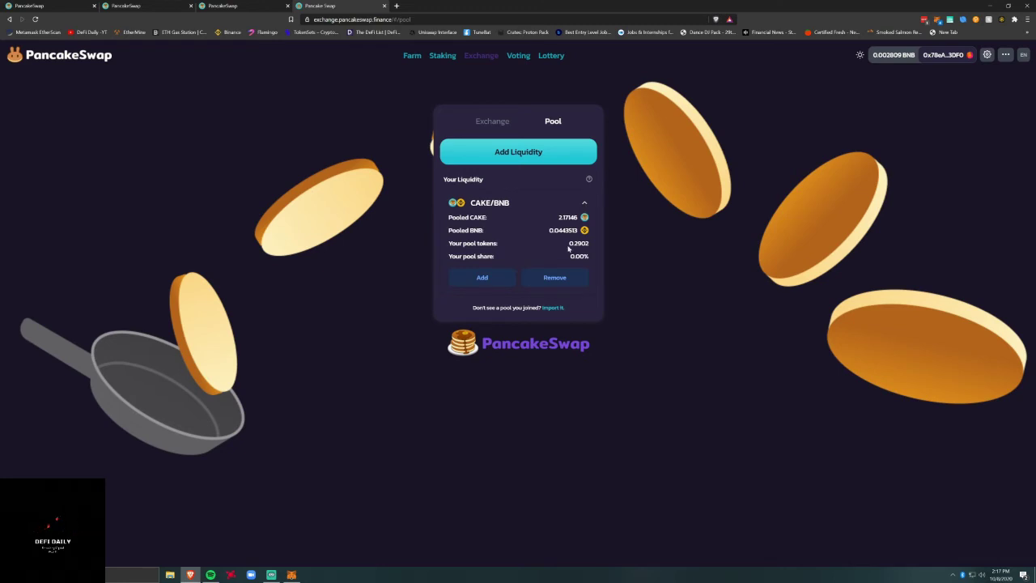
double_click(579, 243)
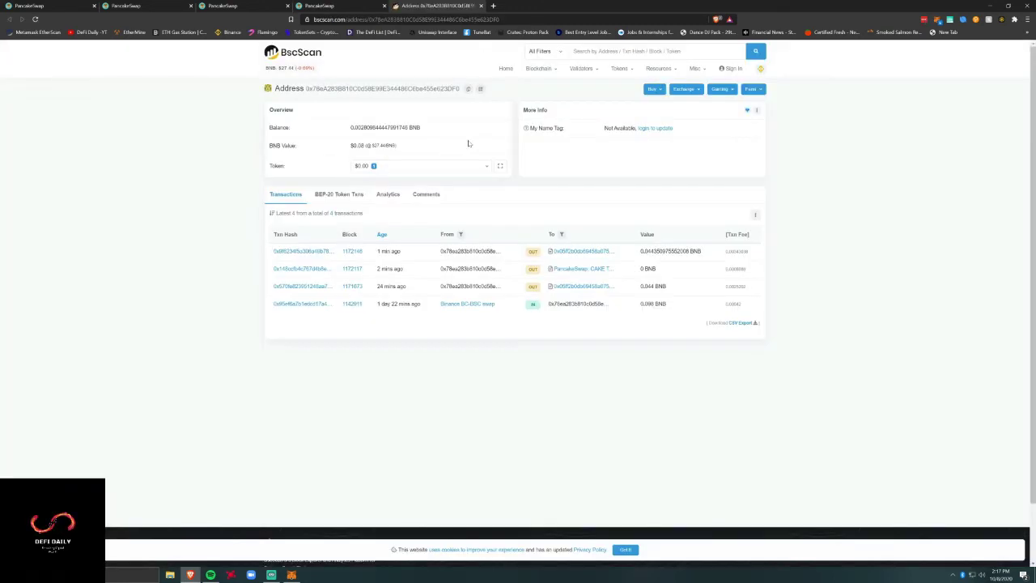
Confirm the wallet's Pancake LPs balance of 0.290264 Cake-LP, then go back to PancakeSwap
left_click(409, 170)
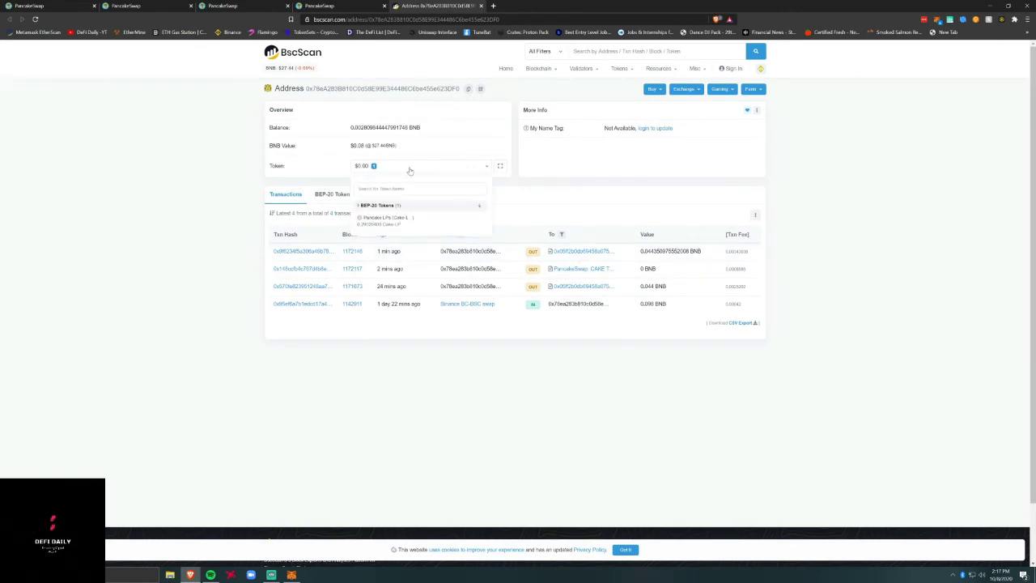
left_click(405, 220)
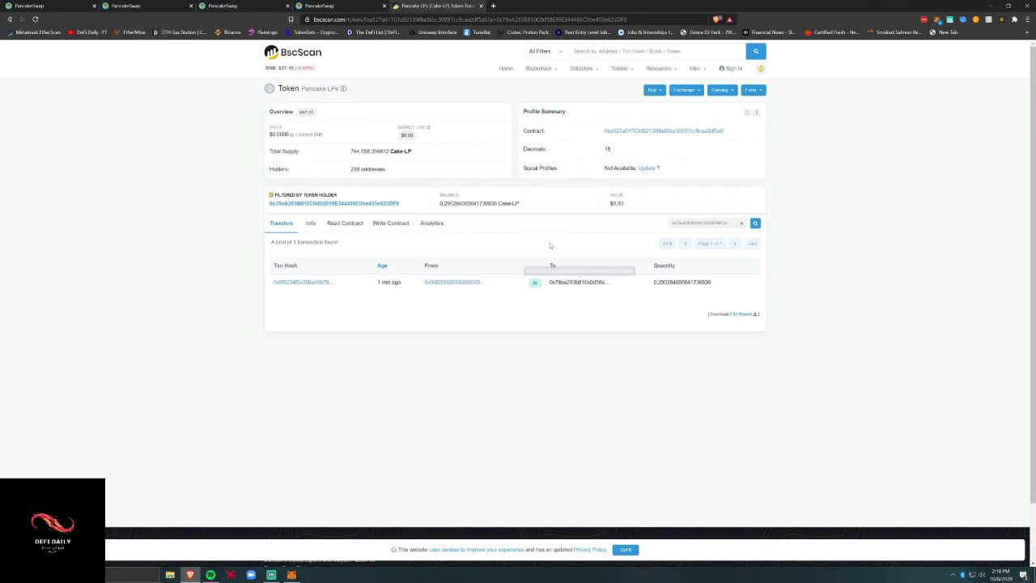
left_click(355, 6)
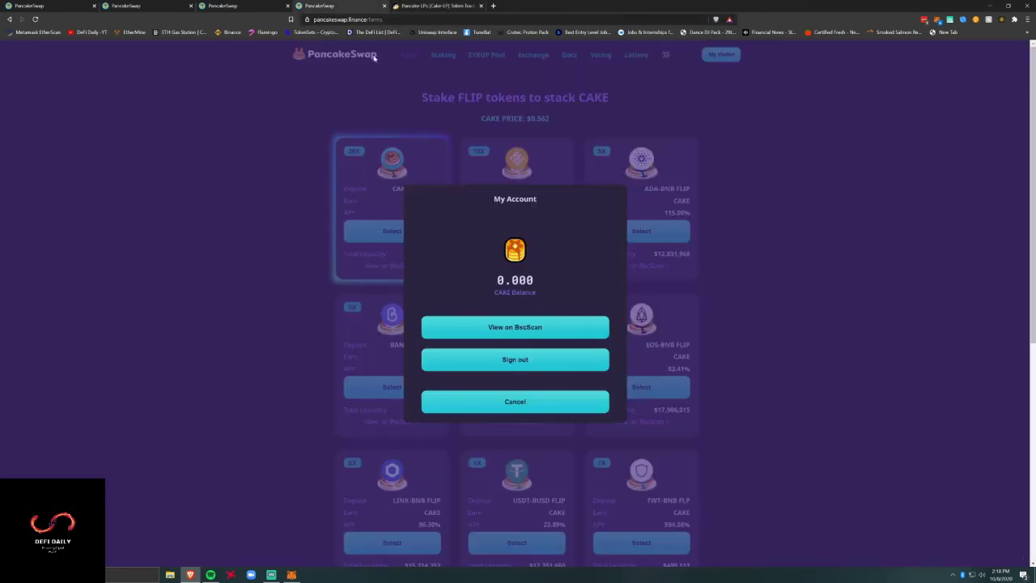
Visit the CAKE staking page, try approving CAKE and read the SYRUP explanation
left_click(764, 258)
left_click(446, 54)
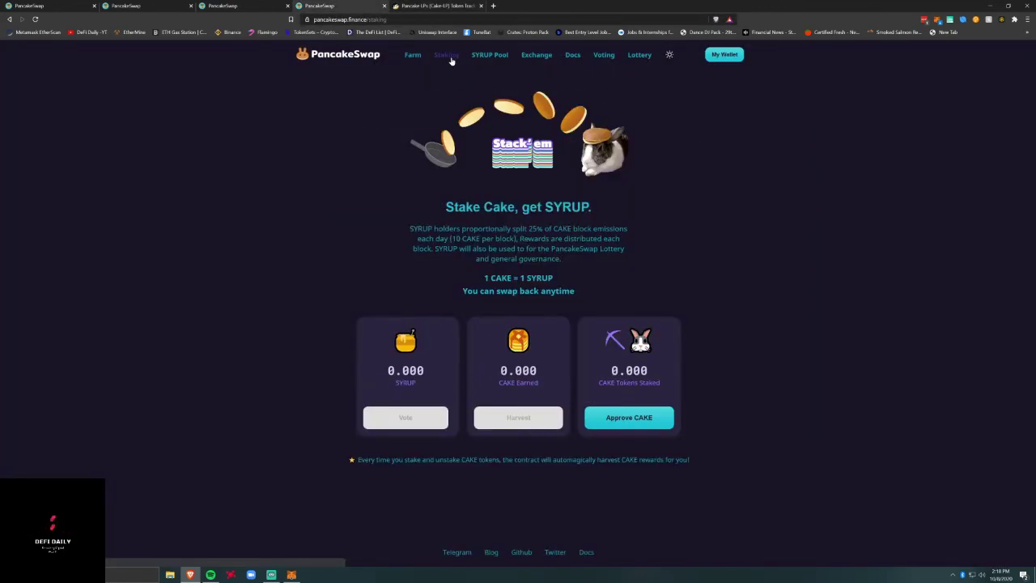
left_click(638, 423)
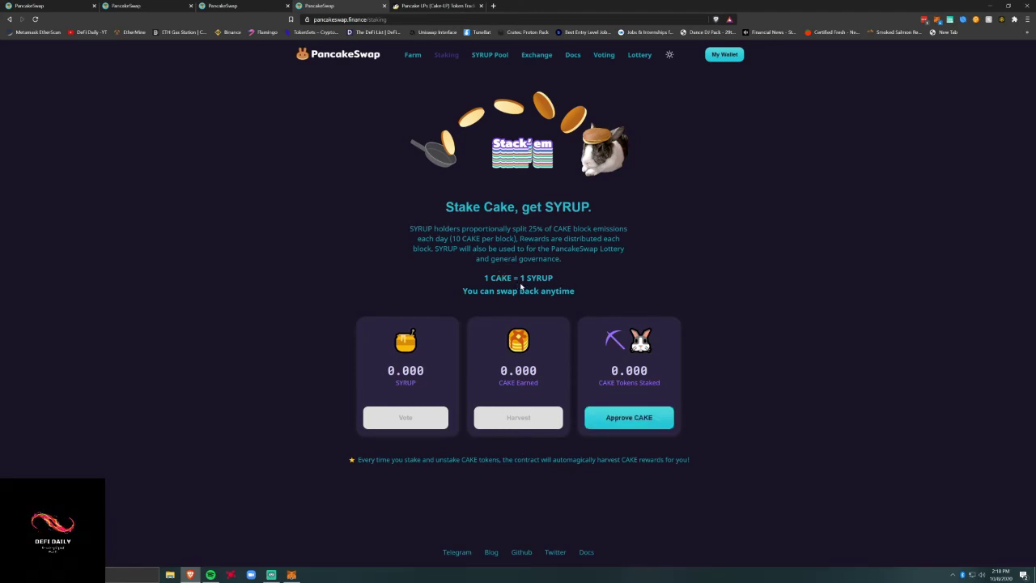
left_click_drag(411, 228, 488, 238)
left_click(517, 98)
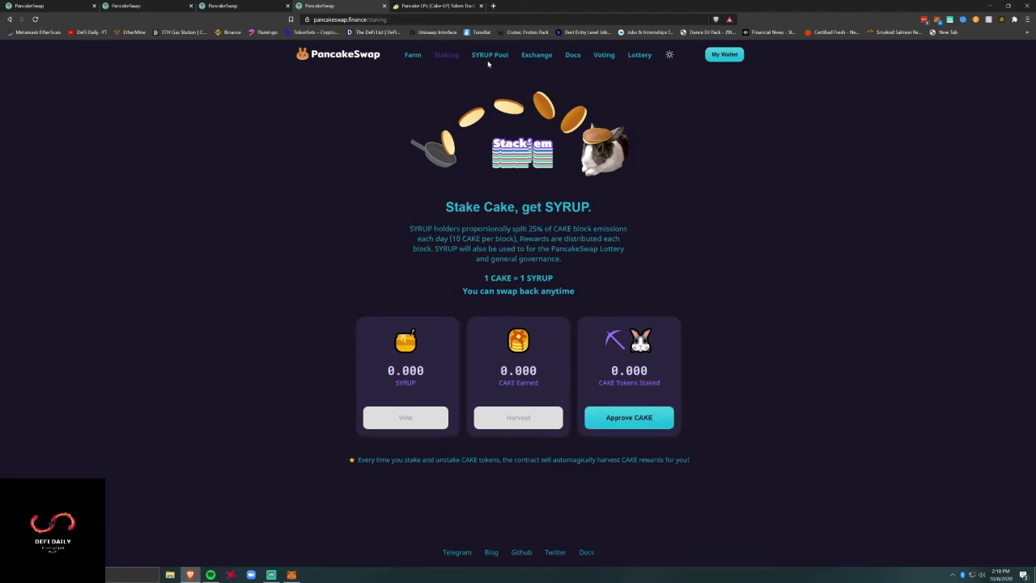
Browse the Farms page, then open Add Liquidity with BNB as the first token
left_click(413, 55)
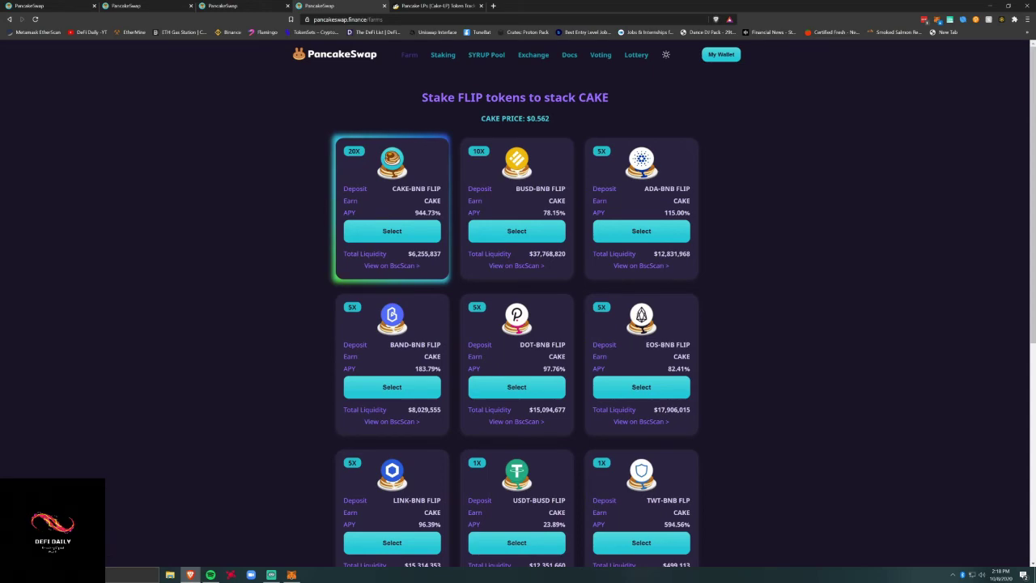
scroll(526, 441, "down", 5)
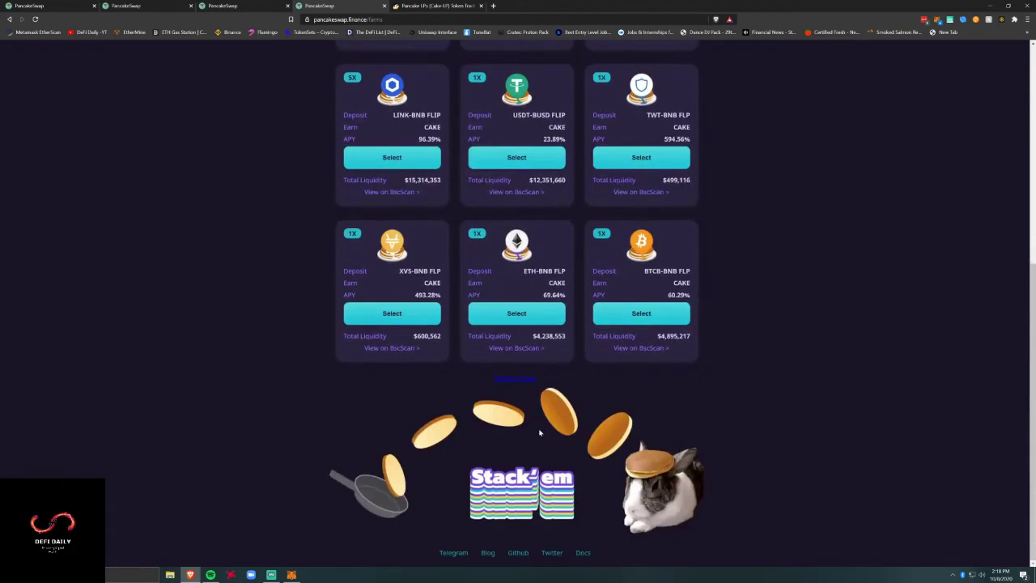
scroll(509, 378, "up", 3)
left_click(509, 373)
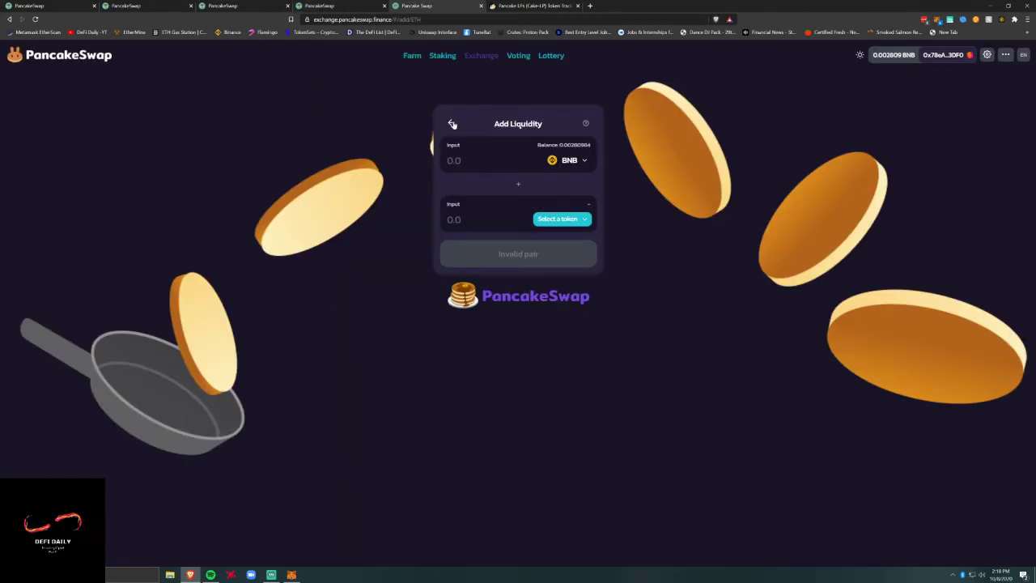
Review the CAKE/BNB pool position and its Add liquidity form, then return to Pool
left_click(453, 124)
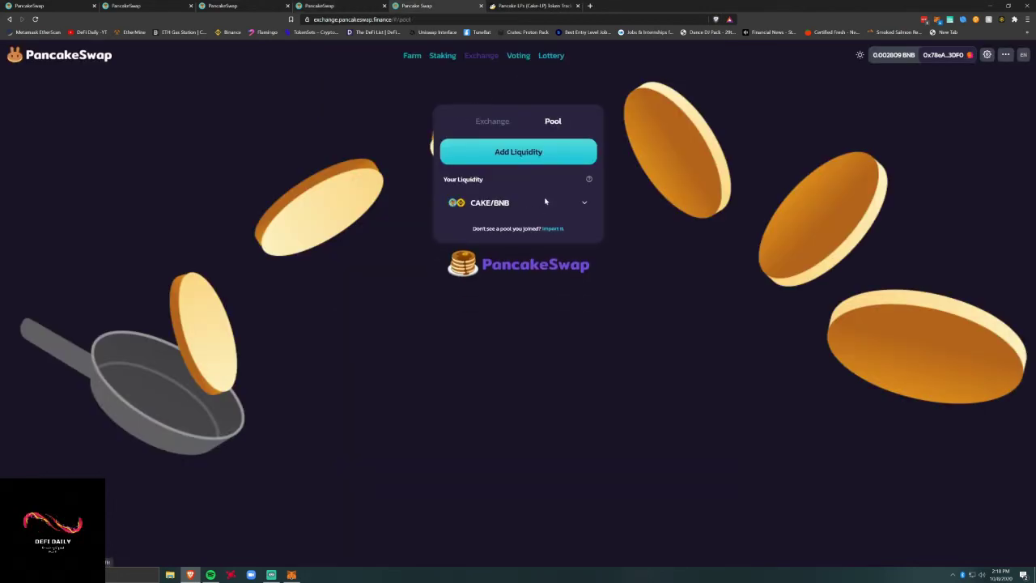
left_click(583, 207)
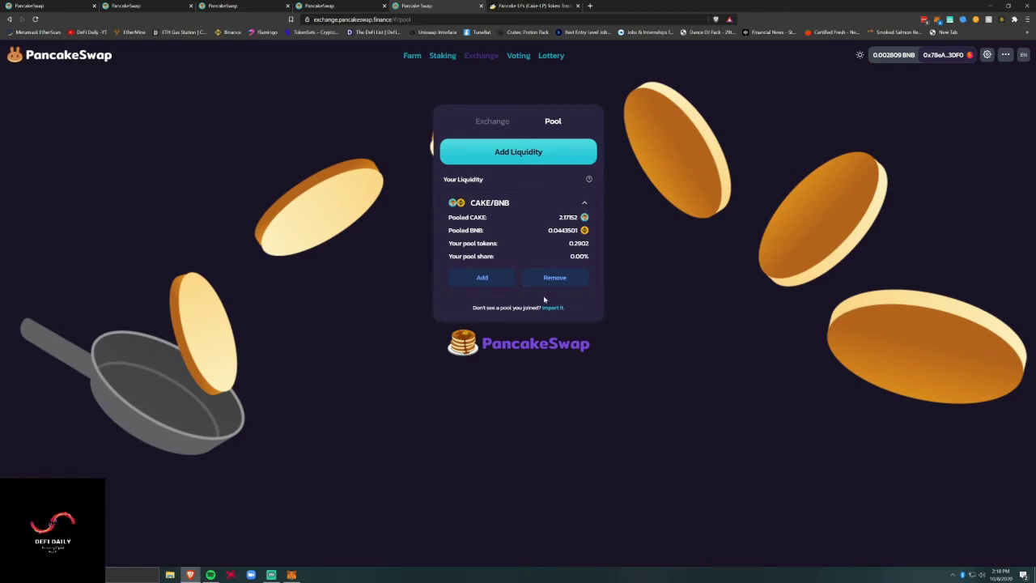
left_click(480, 277)
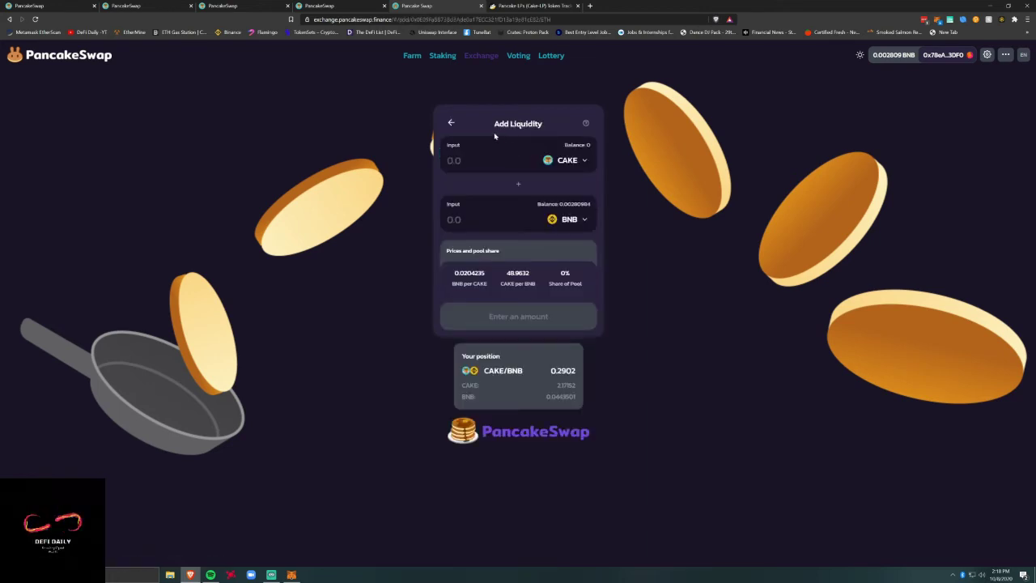
left_click(453, 123)
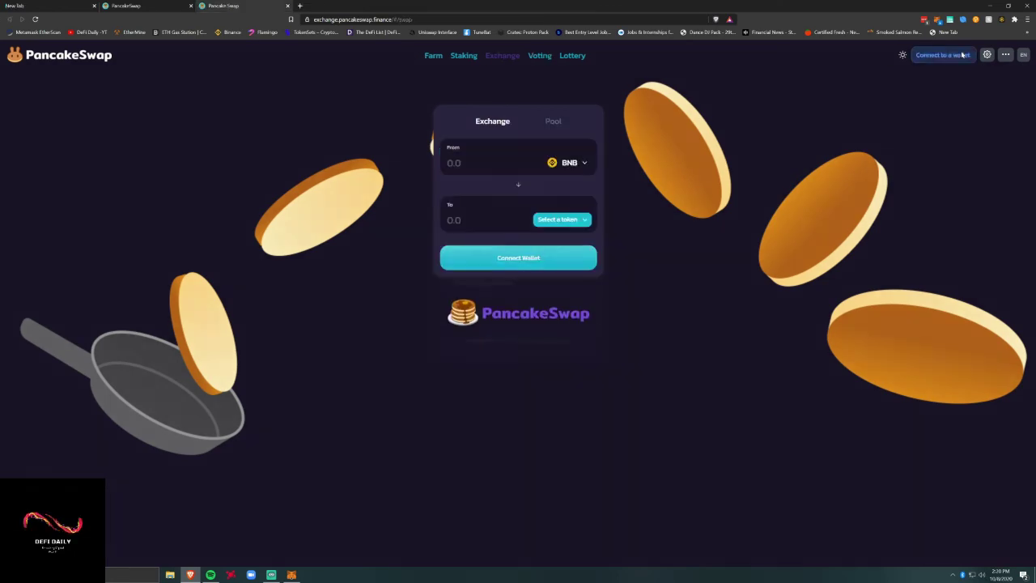
Connect the Binance Chain Wallet and unlock it with the wallet password
left_click(519, 257)
left_click(555, 282)
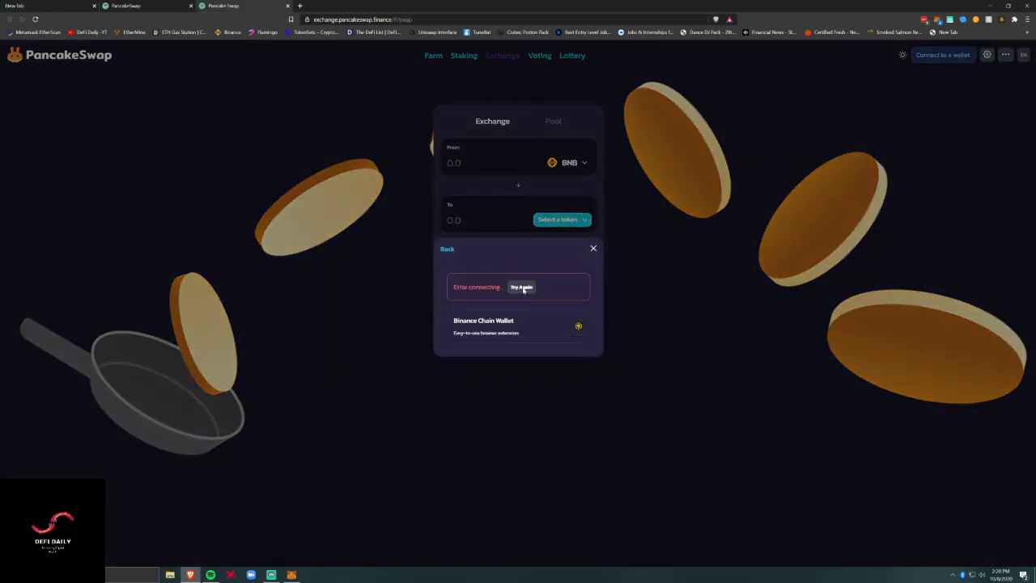
left_click(1002, 19)
left_click(891, 195)
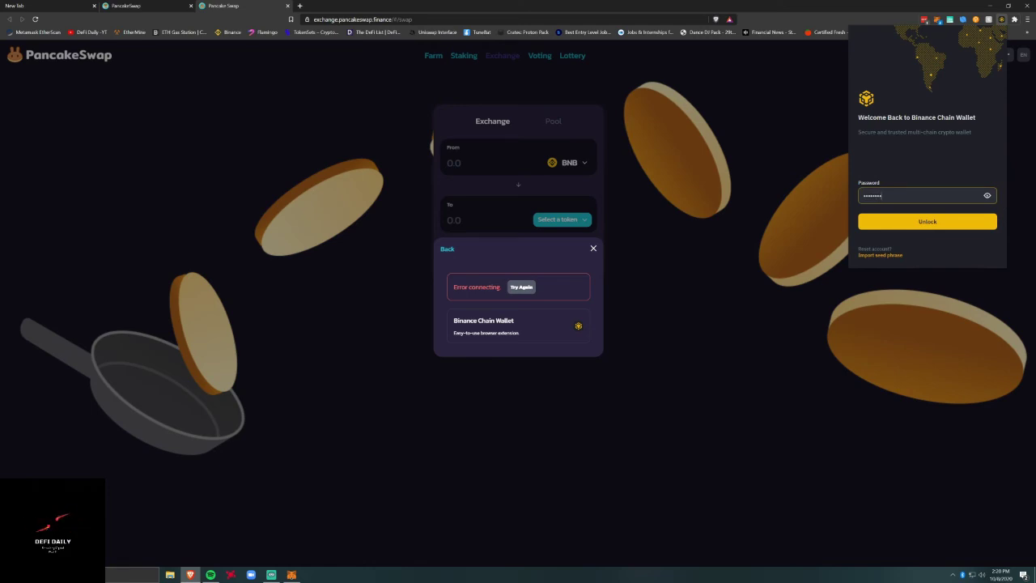
key("Return")
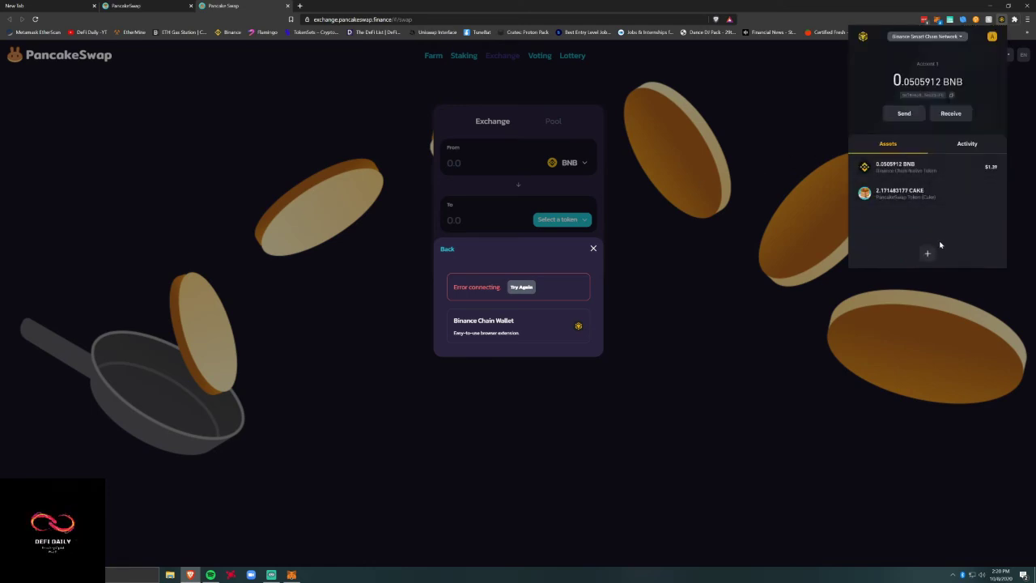
Retry the Binance Chain Wallet connection and check transaction settings: 0.5% slippage, 20-minute deadline
left_click(530, 288)
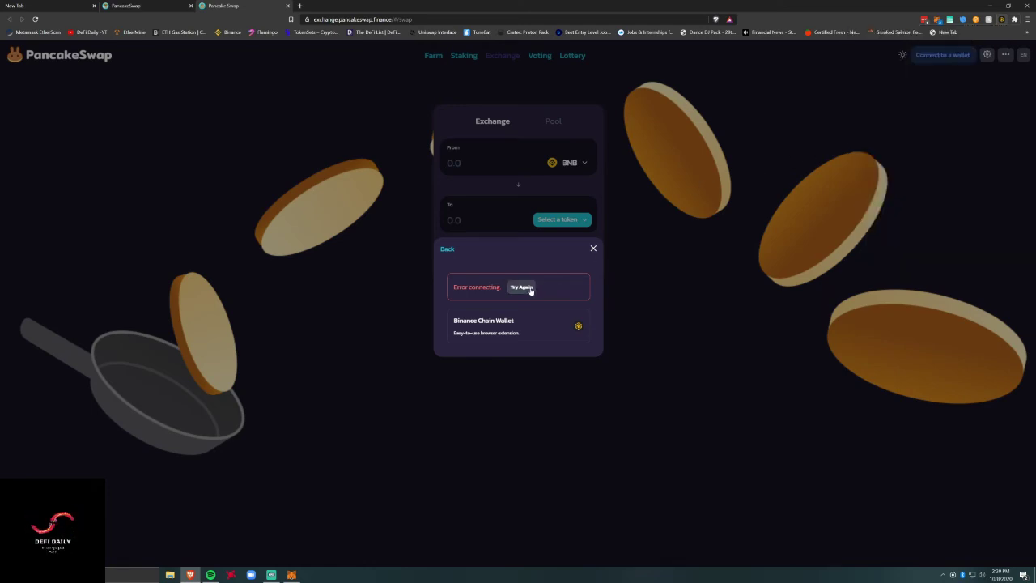
left_click(593, 249)
left_click(583, 257)
left_click(574, 275)
left_click(594, 249)
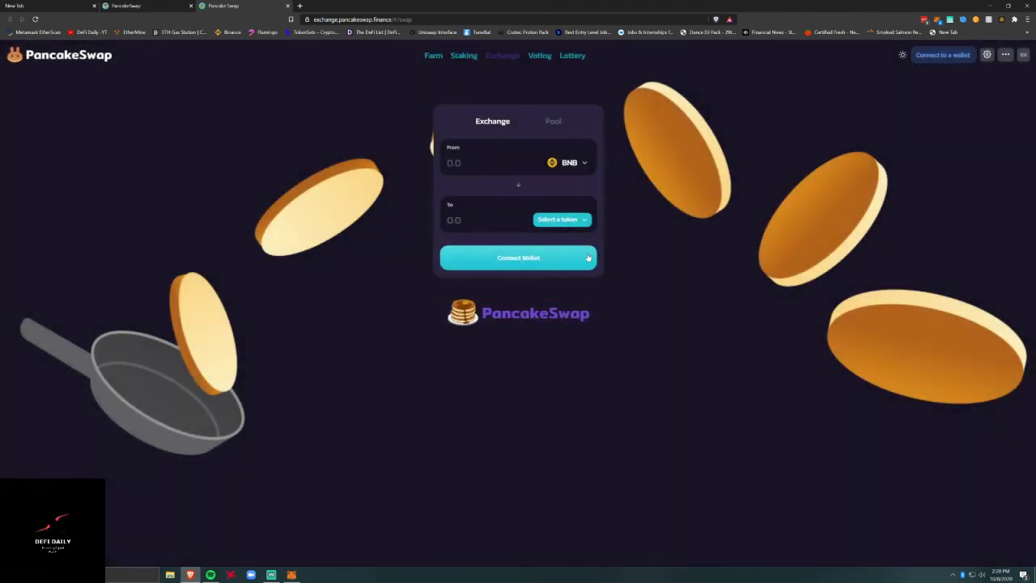
left_click(987, 54)
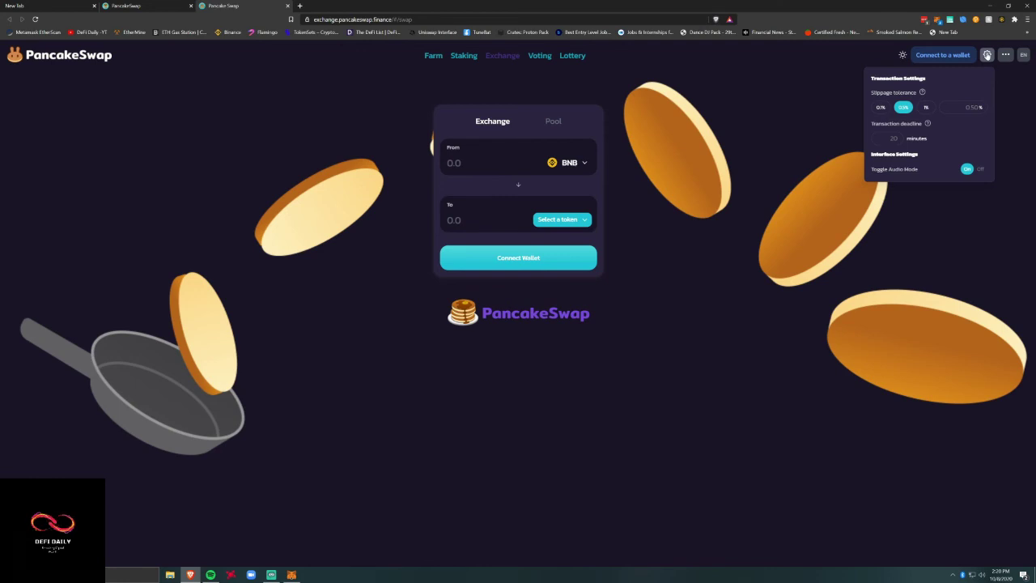
left_click(796, 220)
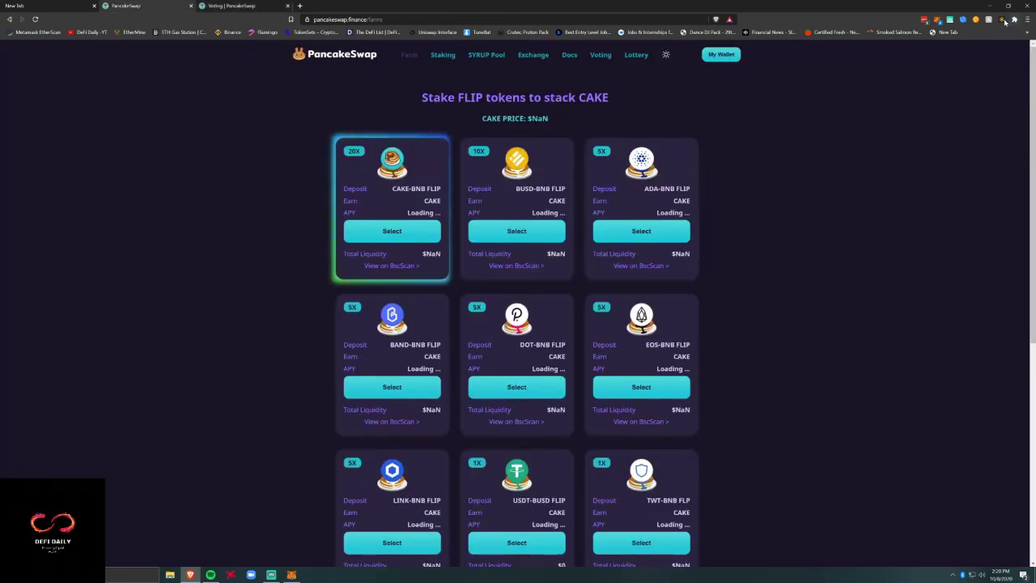
View the wallet's latest completed transaction from its Activity history on BscScan
left_click(1003, 19)
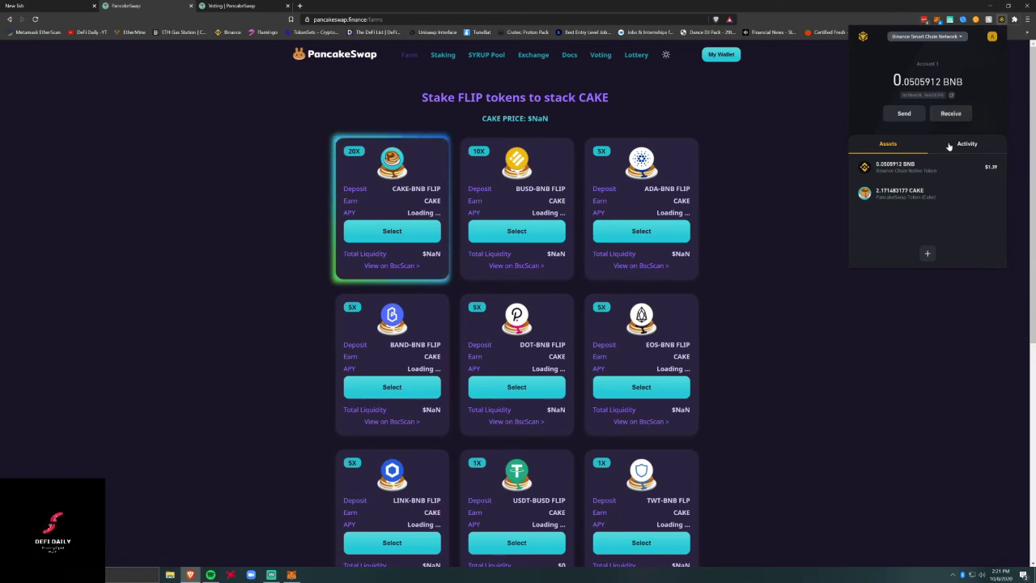
left_click(963, 144)
left_click(900, 178)
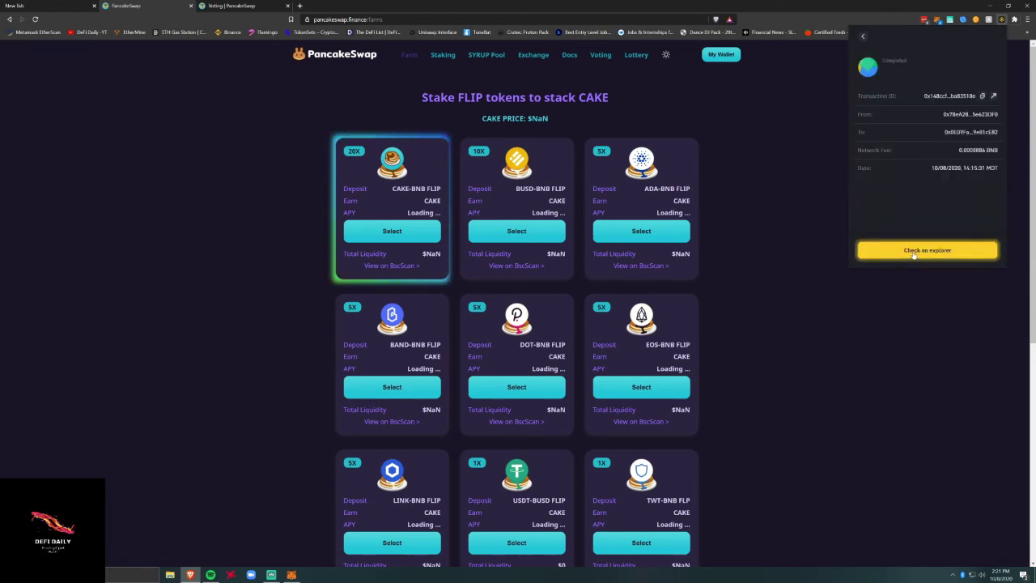
left_click(994, 96)
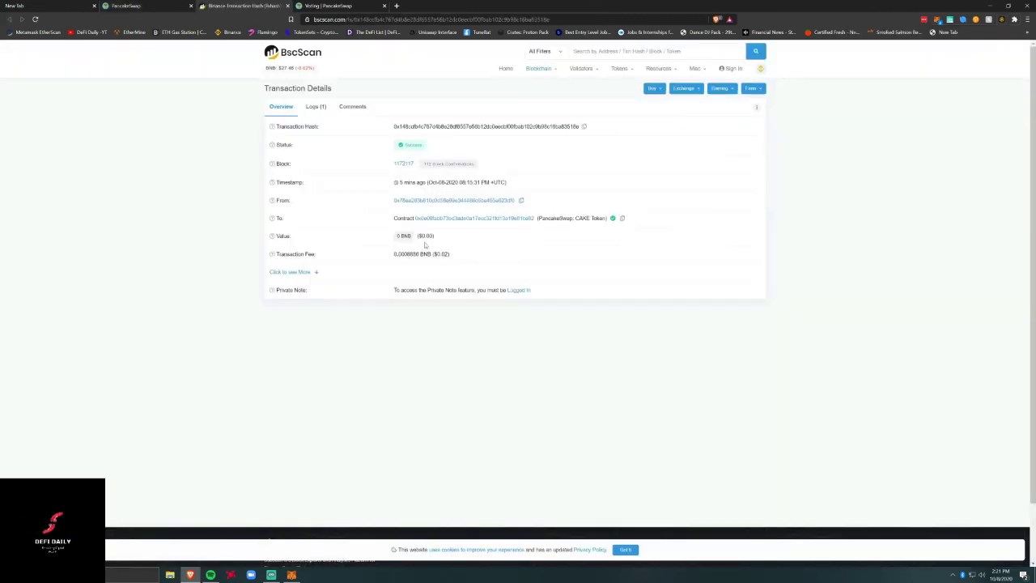
Inspect the transaction's CAKE token contract and its event logs
left_click(484, 221)
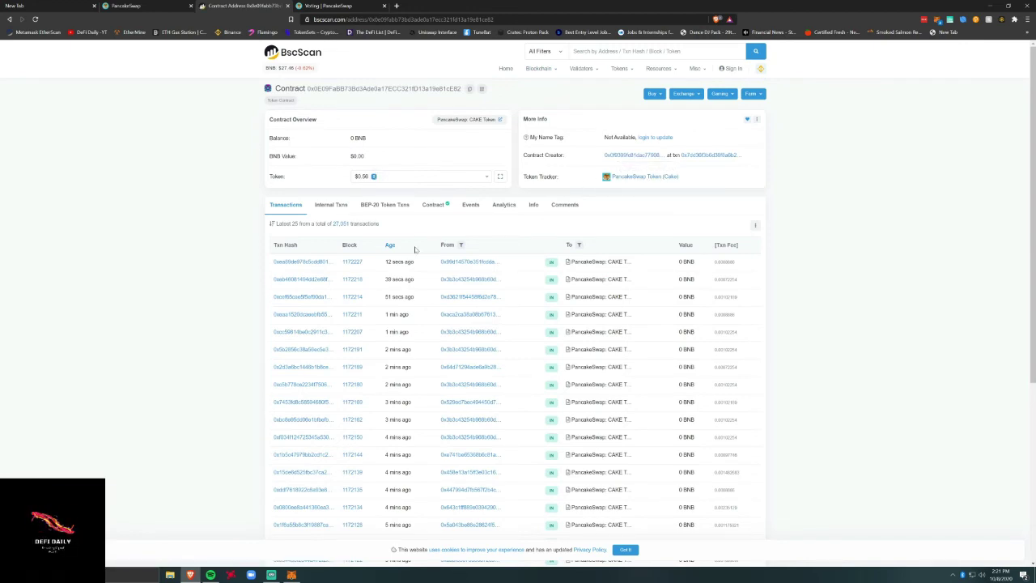
key("alt+Left")
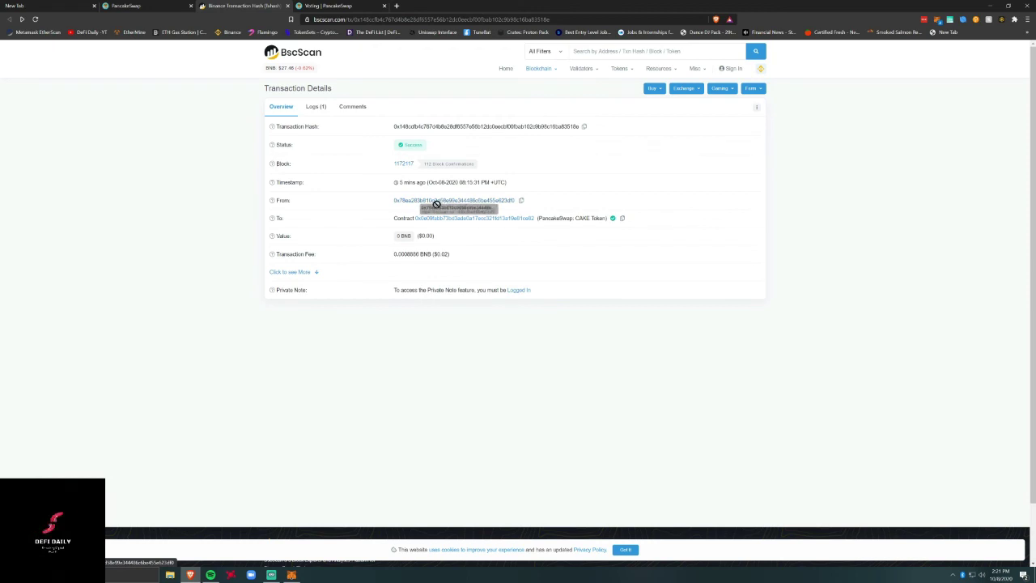
left_click(316, 107)
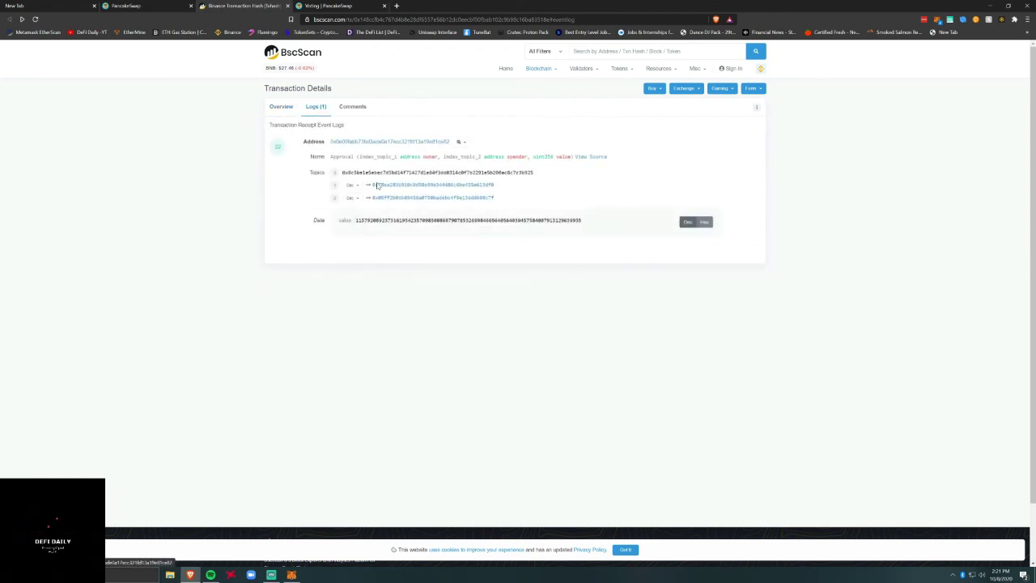
left_click(409, 197)
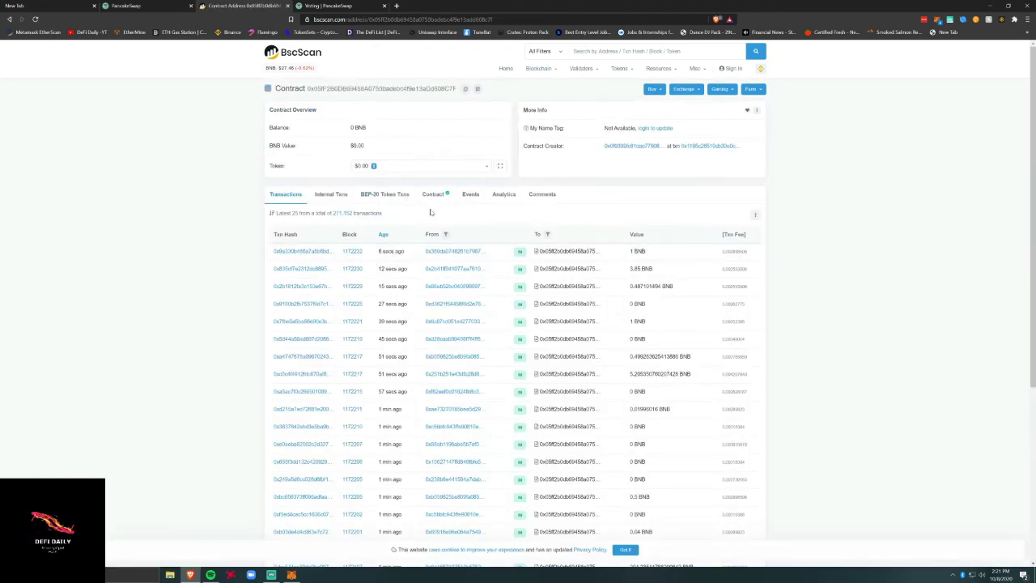
key("alt+Left")
Show the wallet's Cake-LP token holdings, about 0.29026, then switch to the PancakeSwap tab
left_click(430, 193)
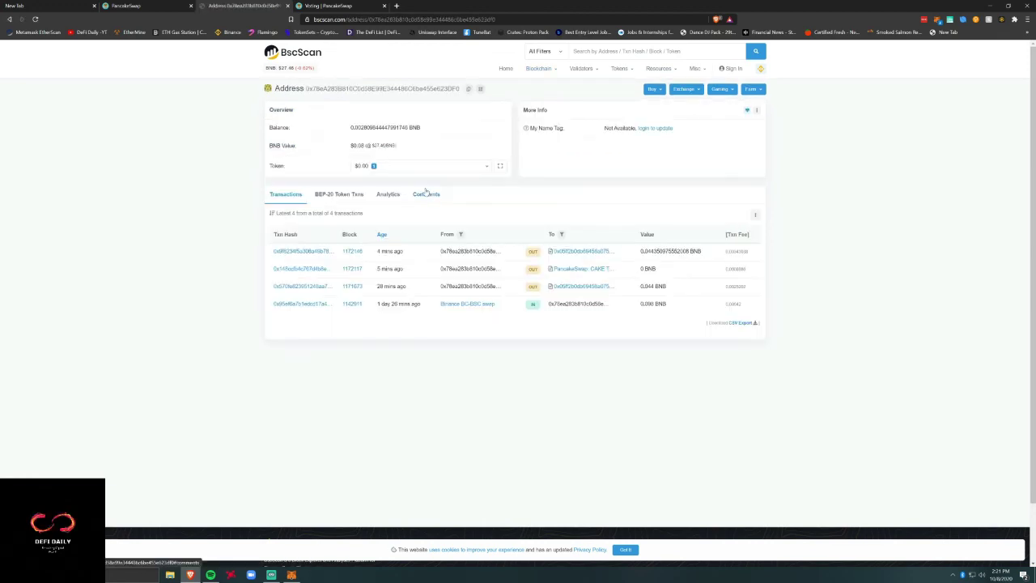
left_click(417, 165)
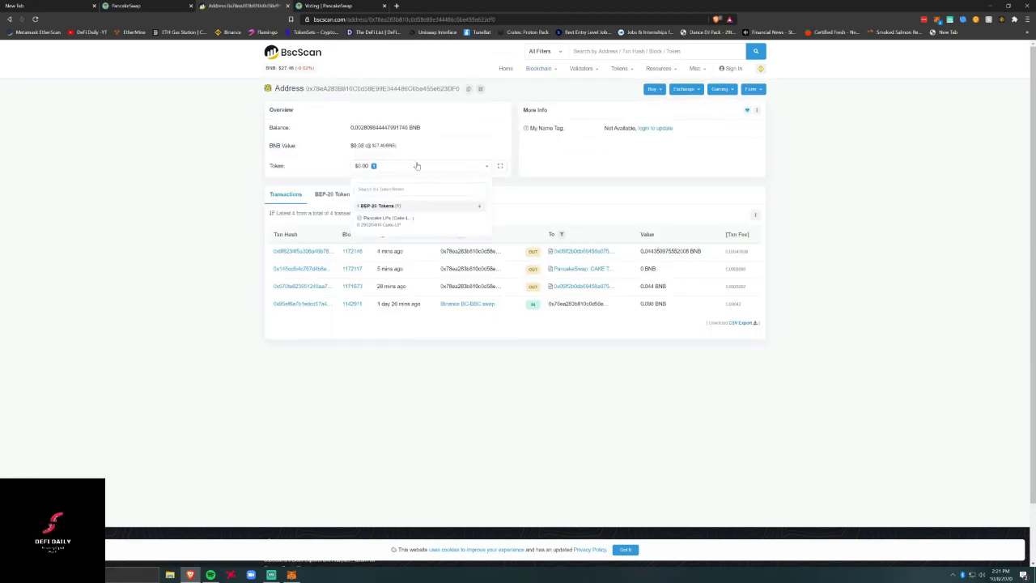
left_click(415, 222)
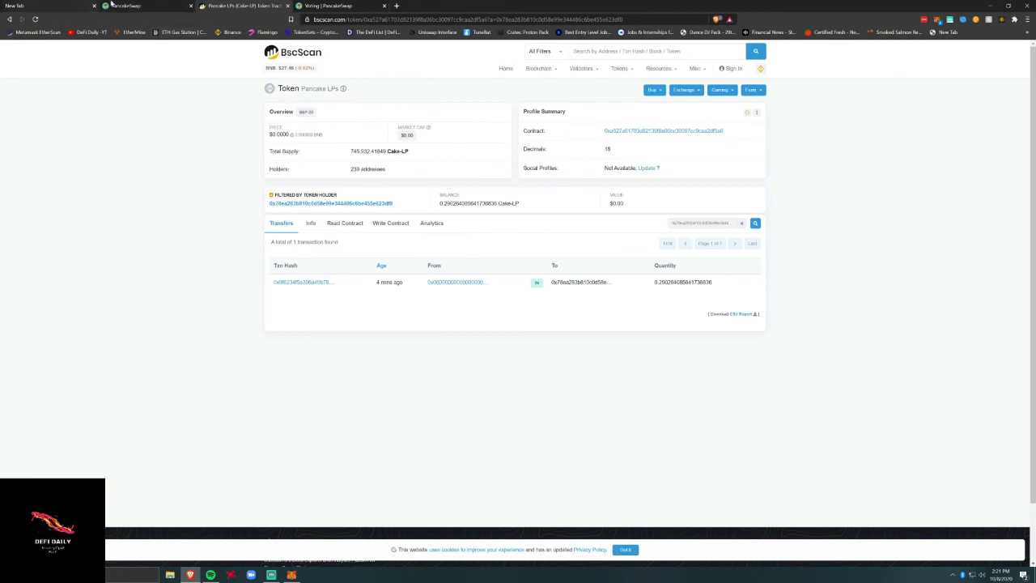
left_click(324, 6)
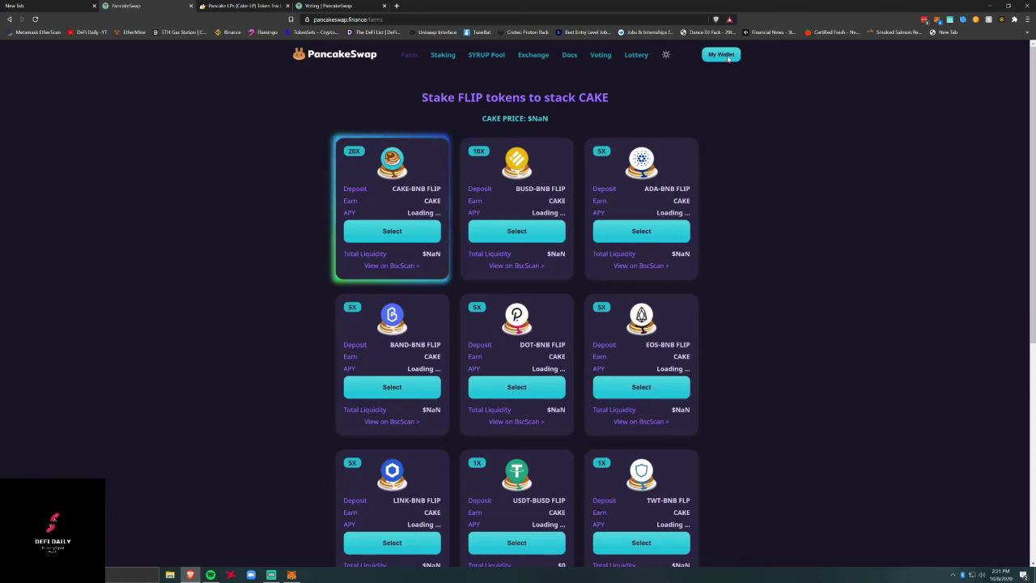
Sign out of the wallet via My Wallet, then reconnect it with Unlock Wallet
left_click(720, 54)
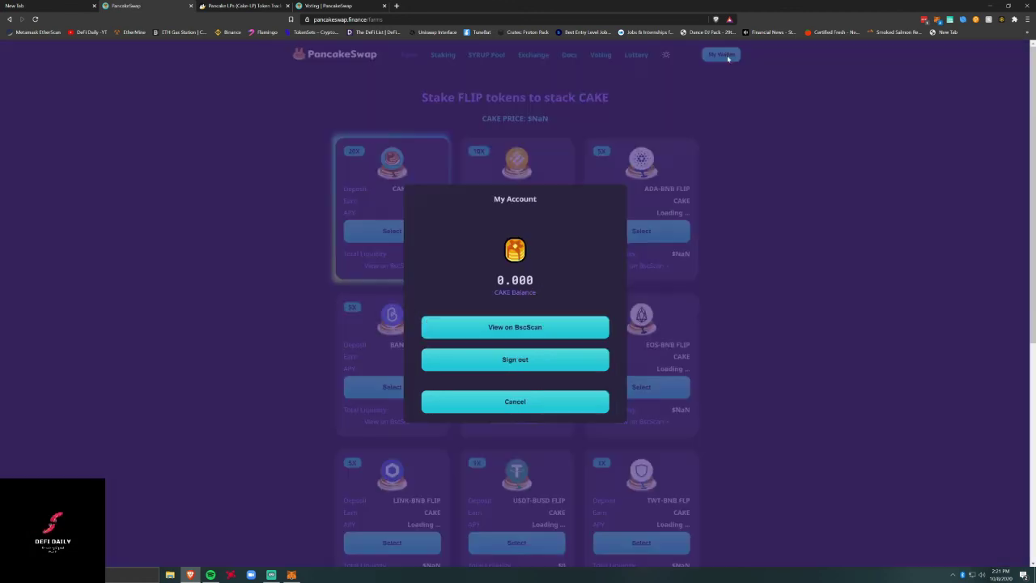
left_click(506, 359)
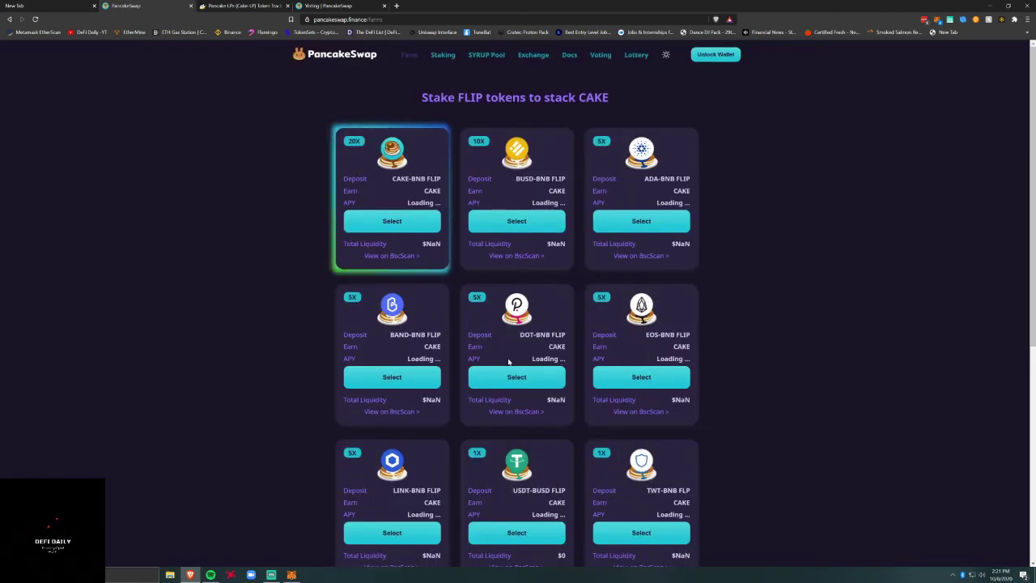
left_click(714, 55)
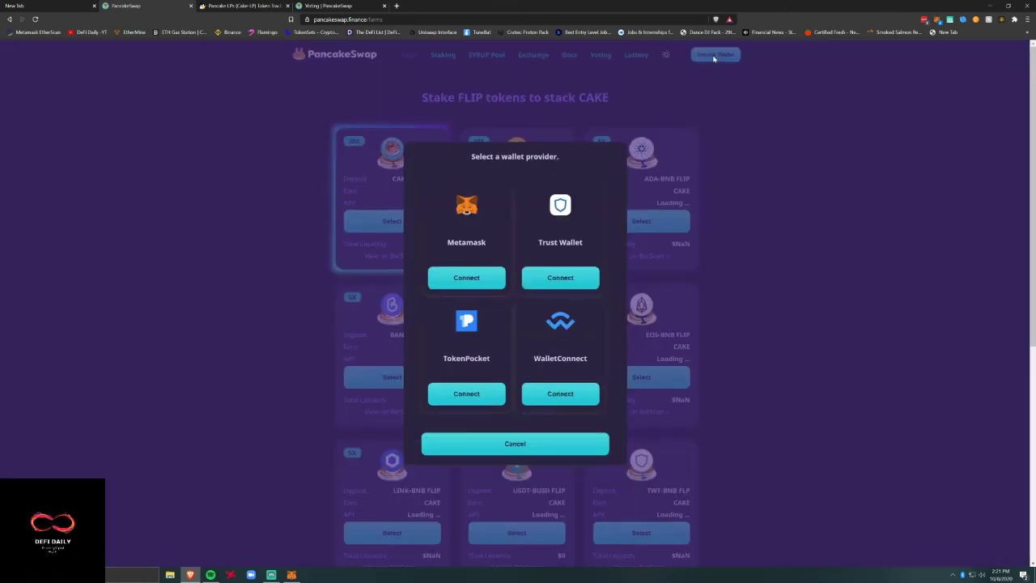
left_click(583, 395)
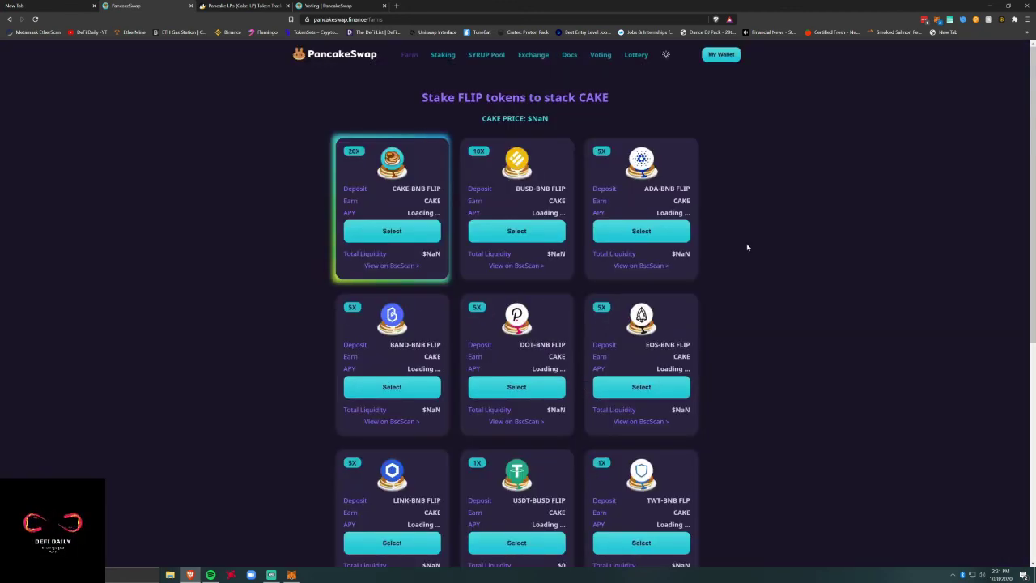
left_click(452, 56)
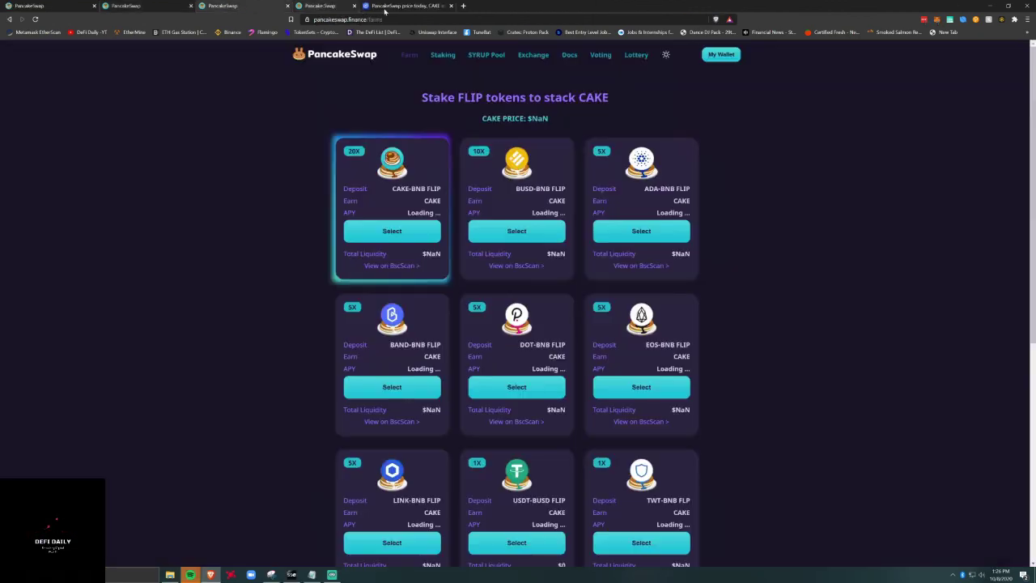